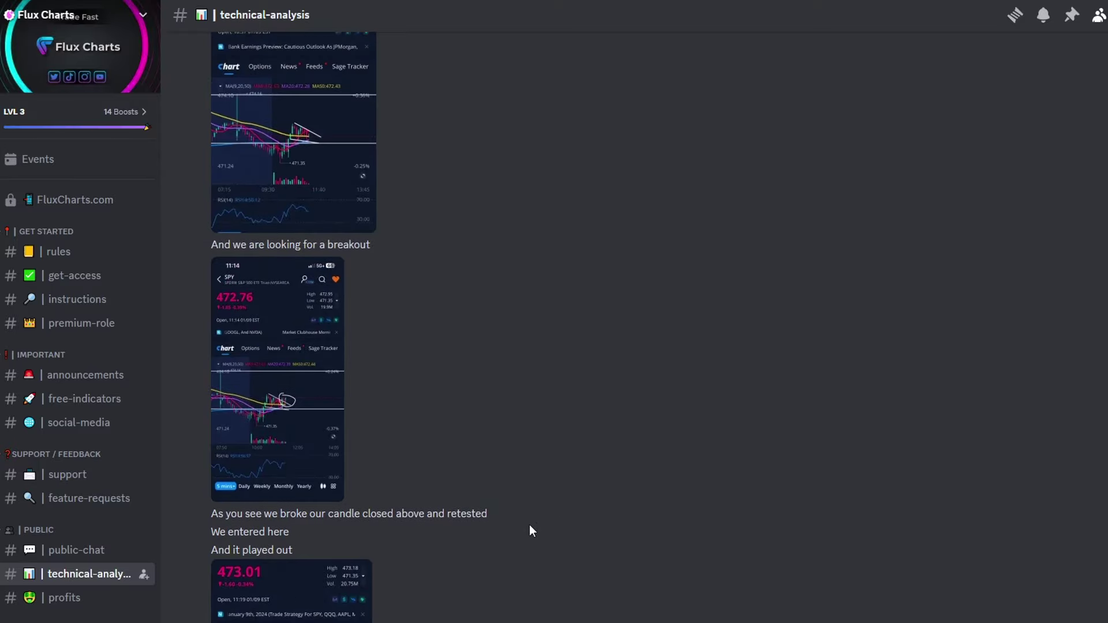
Step: Scroll back through older messages in the #technical-analysis channel
scroll(530, 525, up, 10)
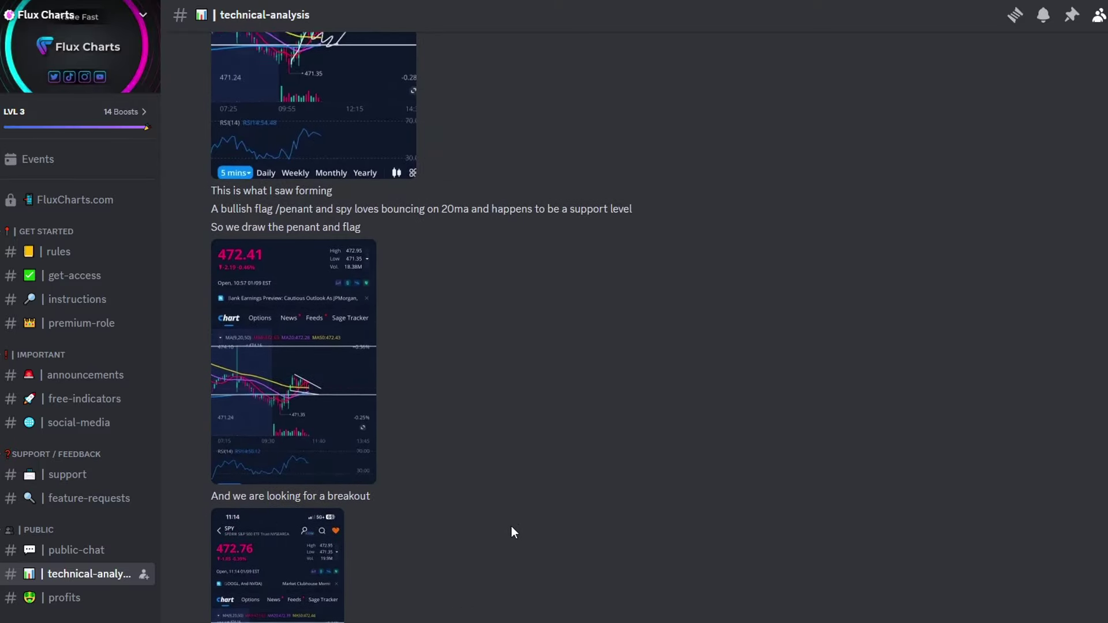
scroll(512, 527, up, 15)
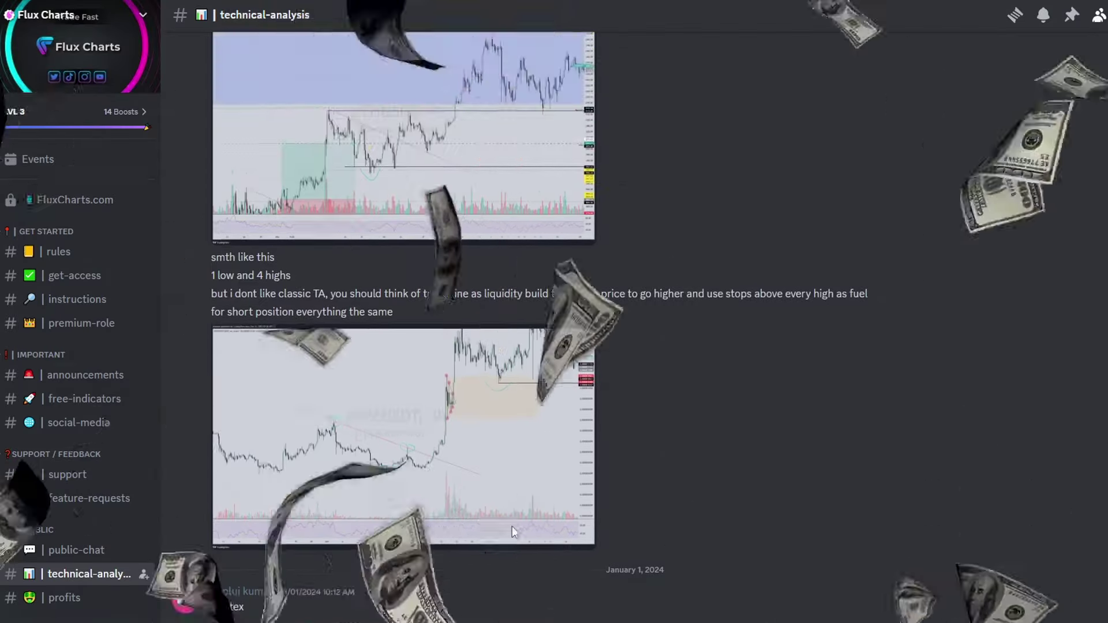
scroll(513, 519, up, 6)
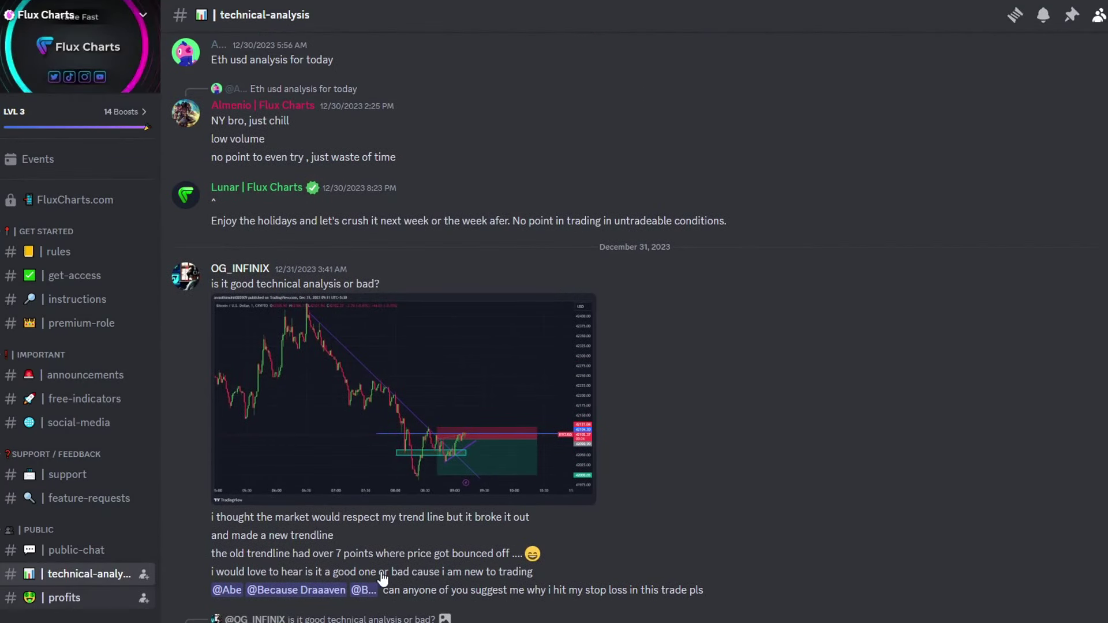
Step: Switch to the #profits channel and browse back through older posted trade results
key(alt+Down)
scroll(413, 580, up, 4)
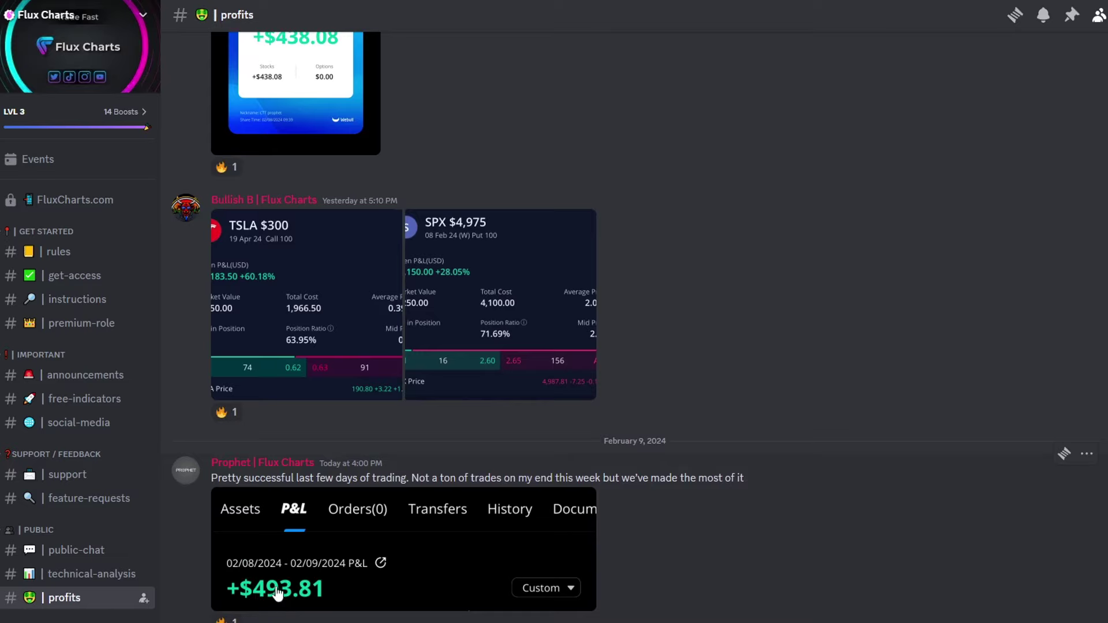
scroll(391, 563, up, 14)
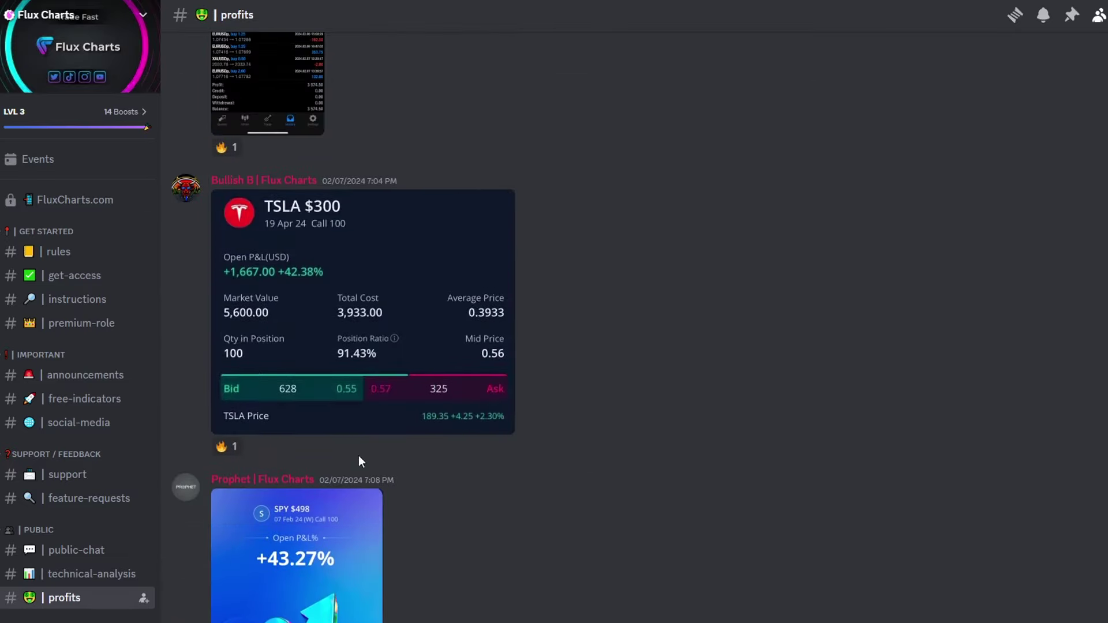
scroll(409, 399, up, 13)
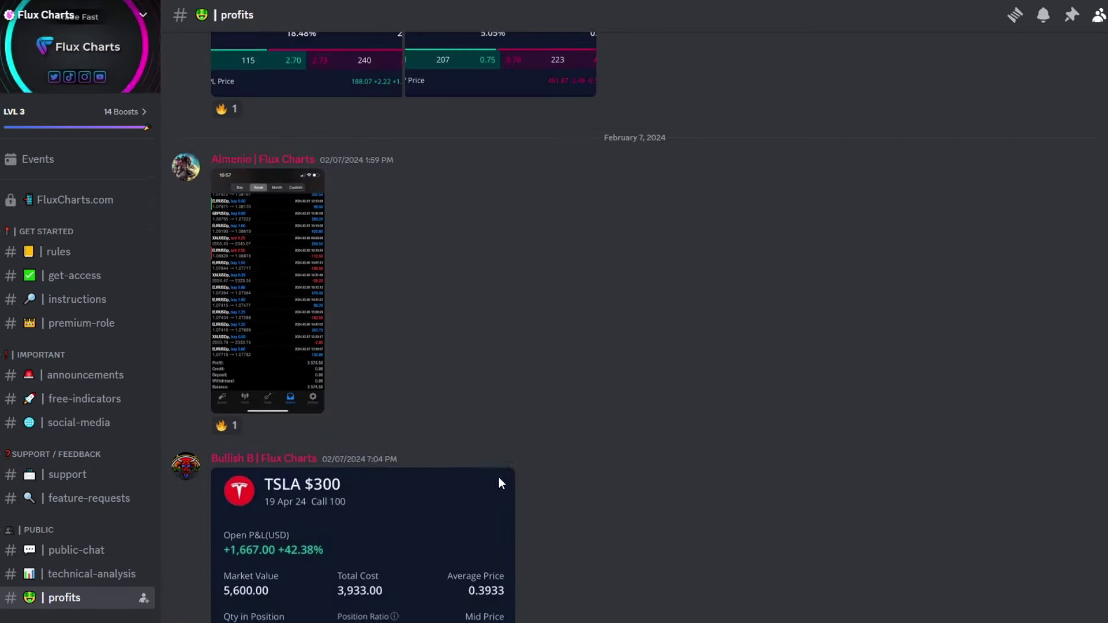
scroll(397, 460, up, 13)
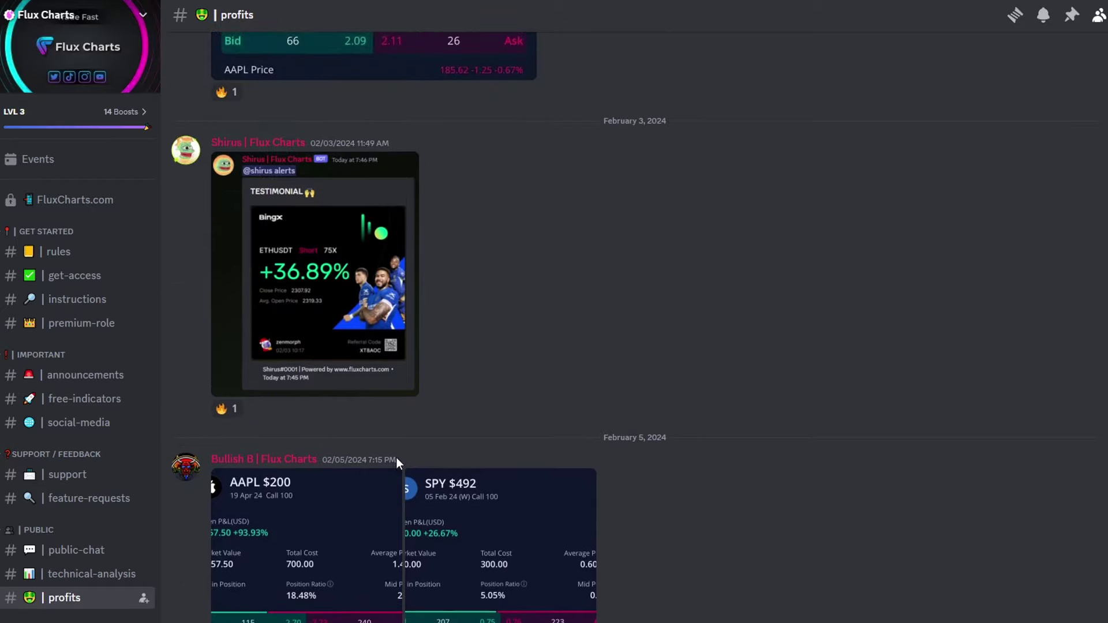
scroll(395, 457, up, 12)
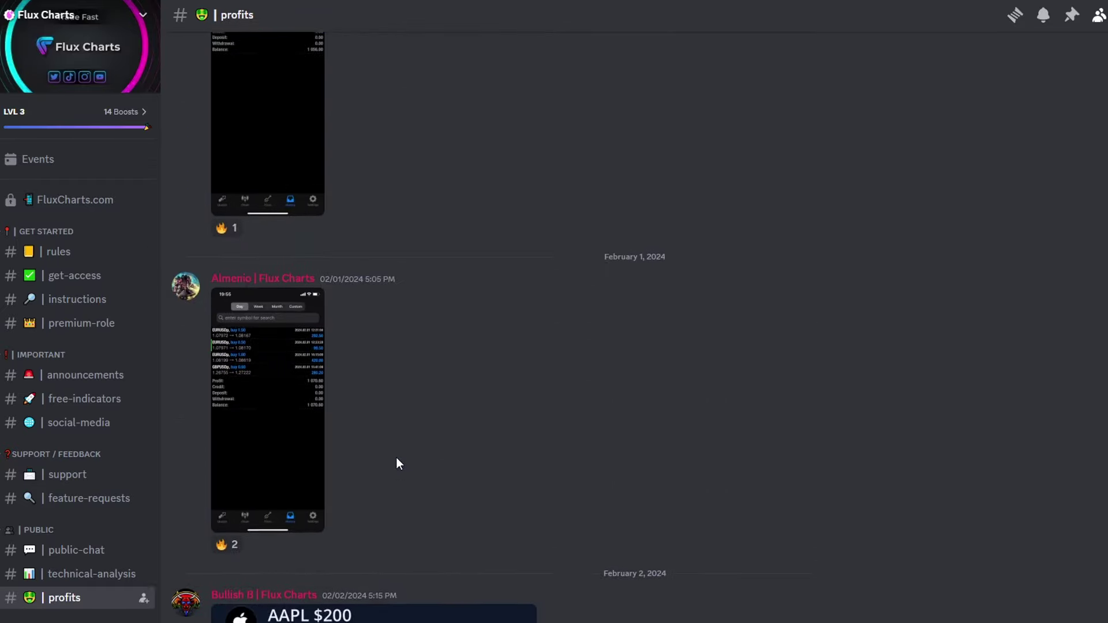
scroll(350, 459, up, 8)
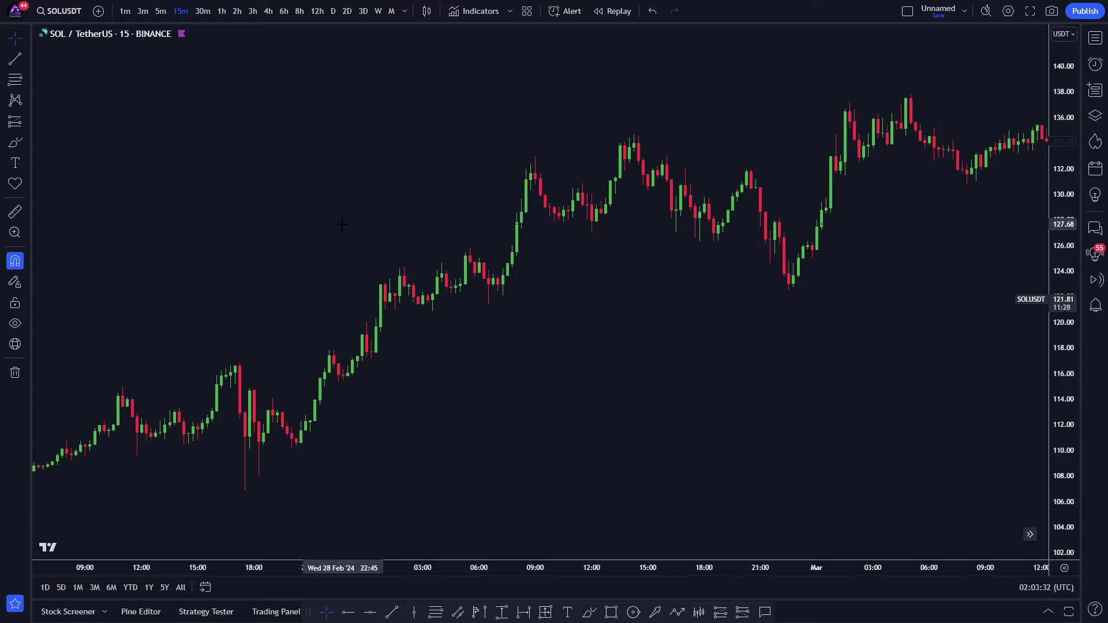
Step: Search Indicators for Jack's Beginner Strategy and add the community script to the SOL/USDT chart
click(482, 12)
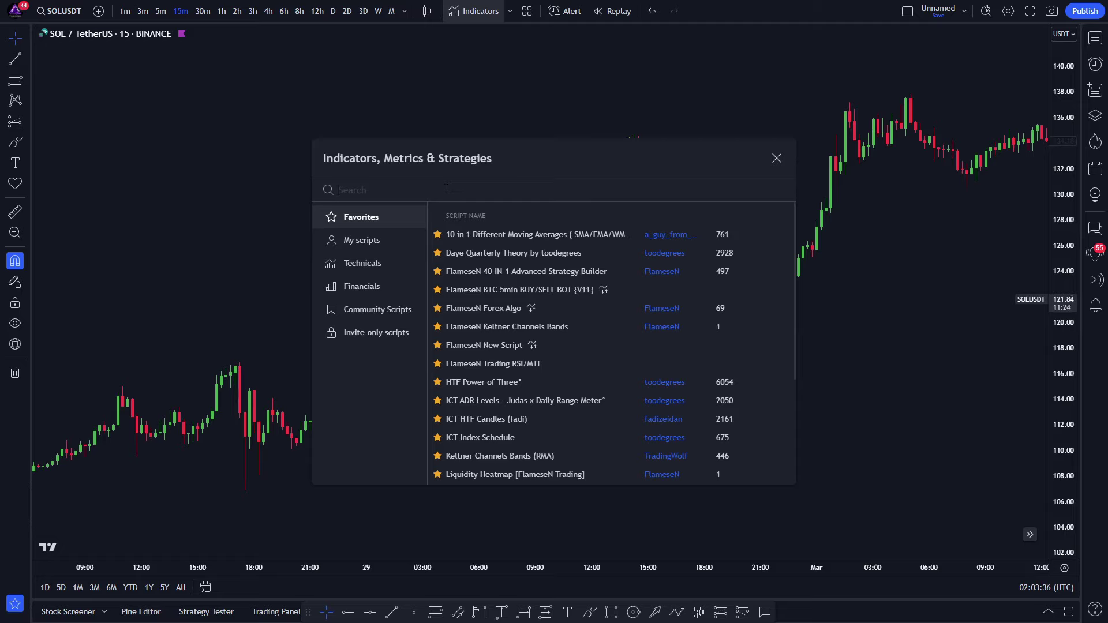
text(Jack's Beginner Strategy)
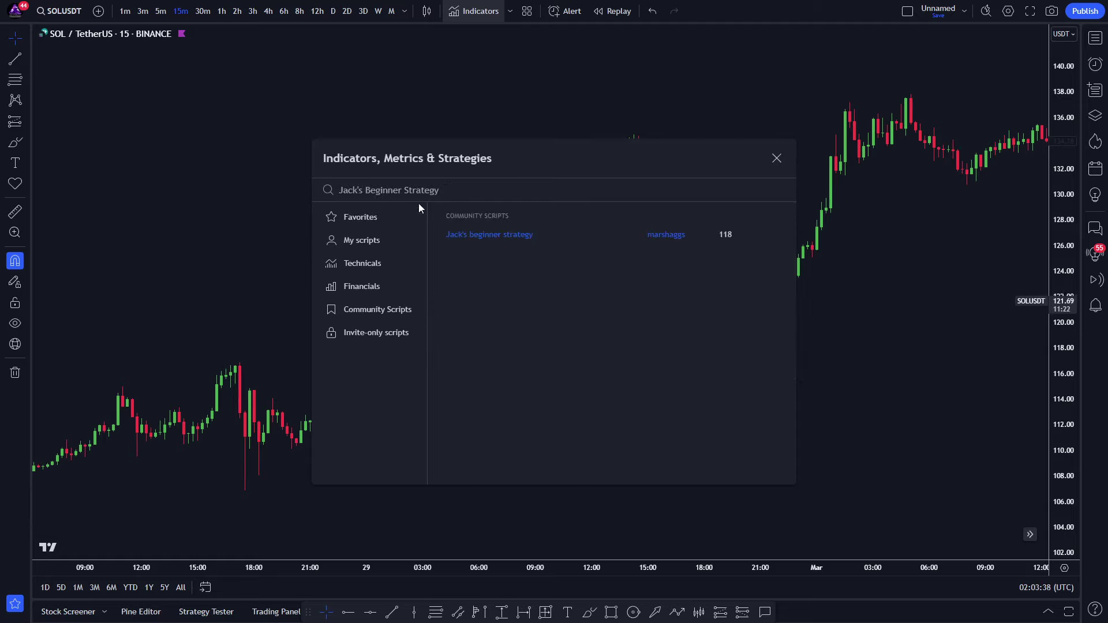
click(544, 235)
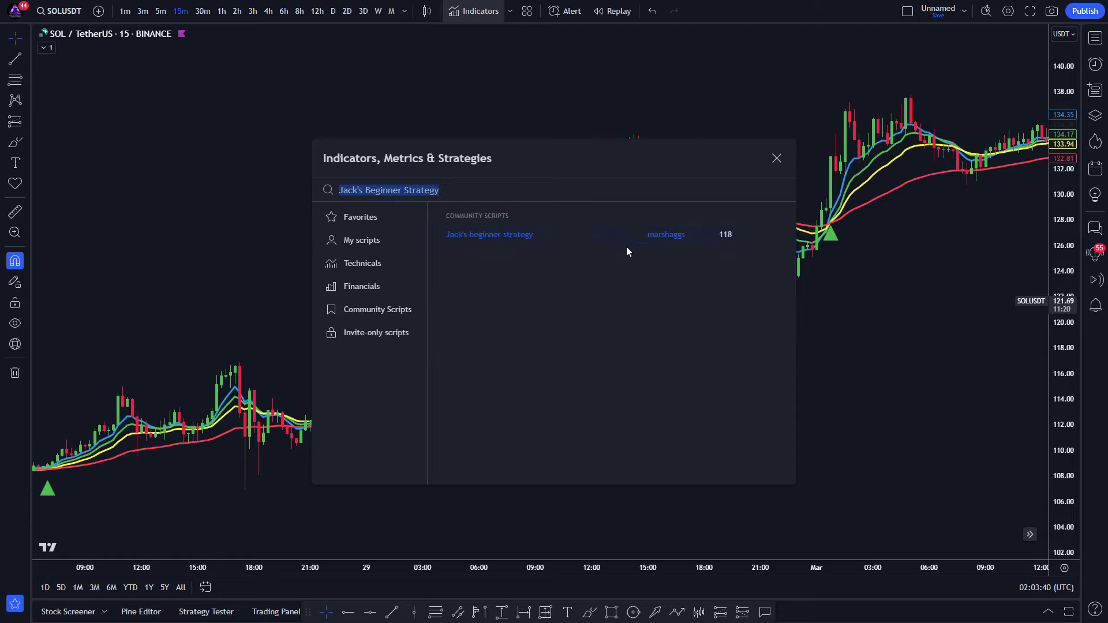
Step: In Jack's beginner strategy inputs, set Length EMA 2 to 20 and Length EMA 3 to 36
click(779, 160)
double_click(575, 280)
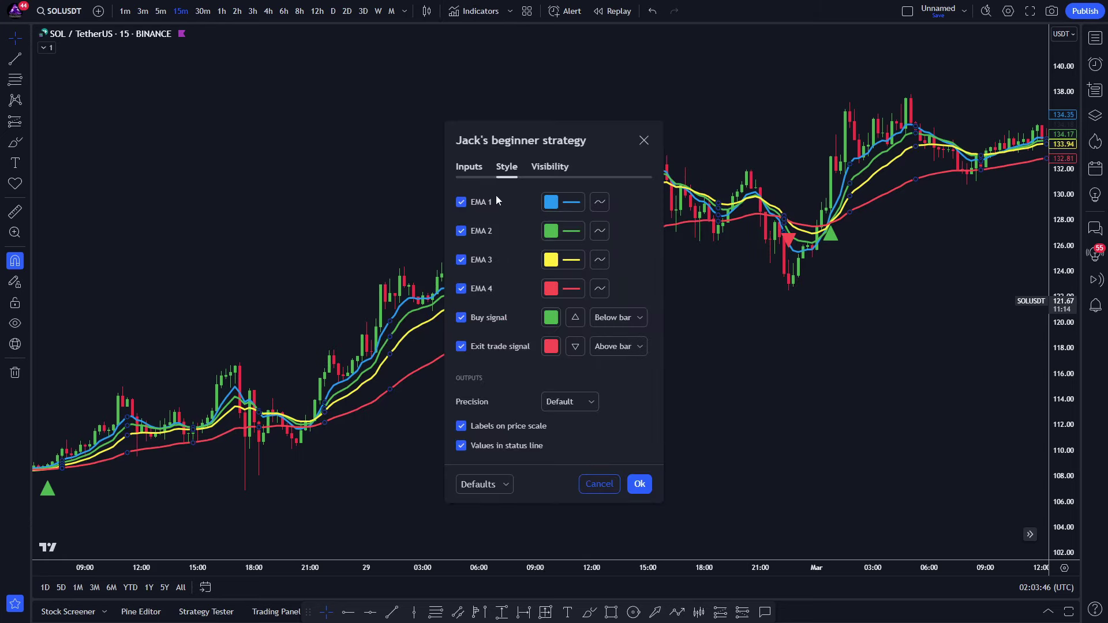
click(472, 168)
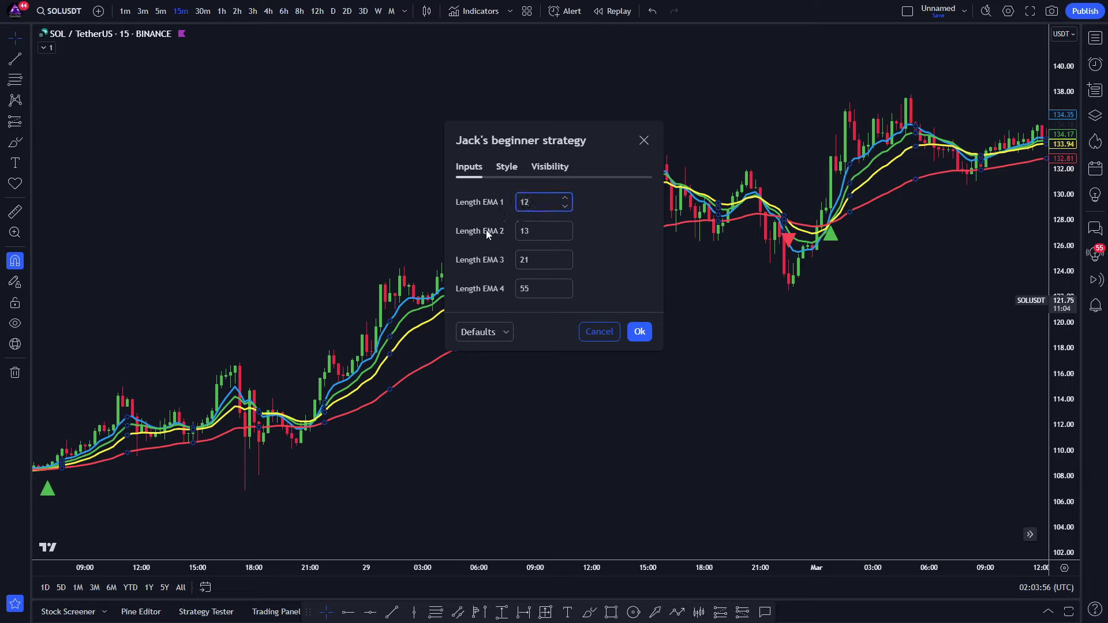
key(Tab)
text(2)
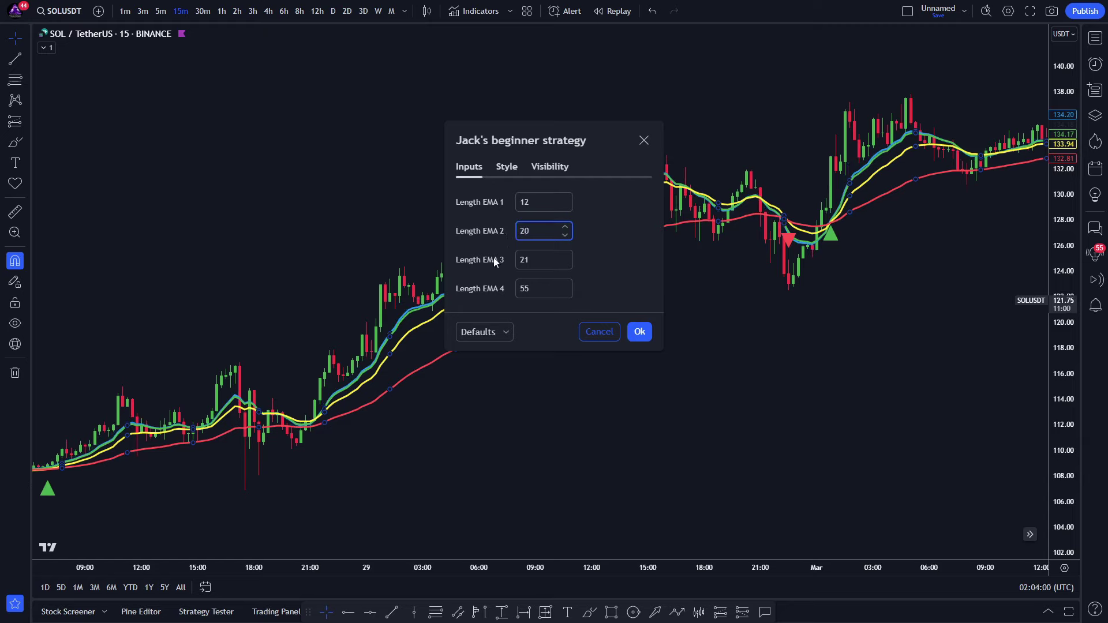
key(Tab)
text(36)
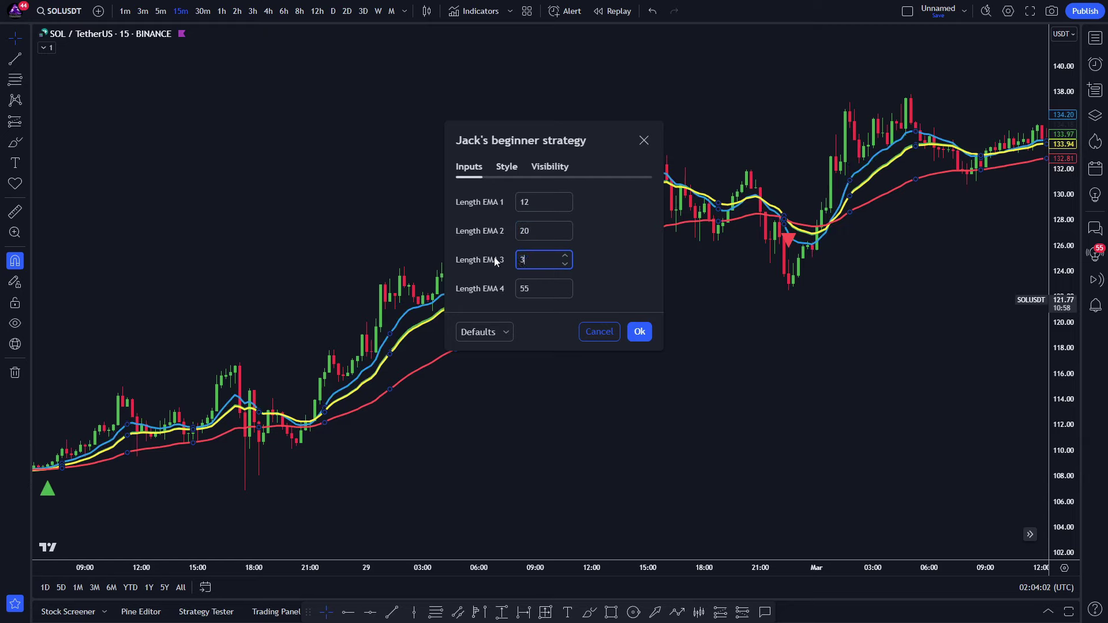
Step: Set the EMA 1 and EMA 2 lines to the thinnest thickness in the Style tab
click(506, 168)
click(563, 204)
click(565, 415)
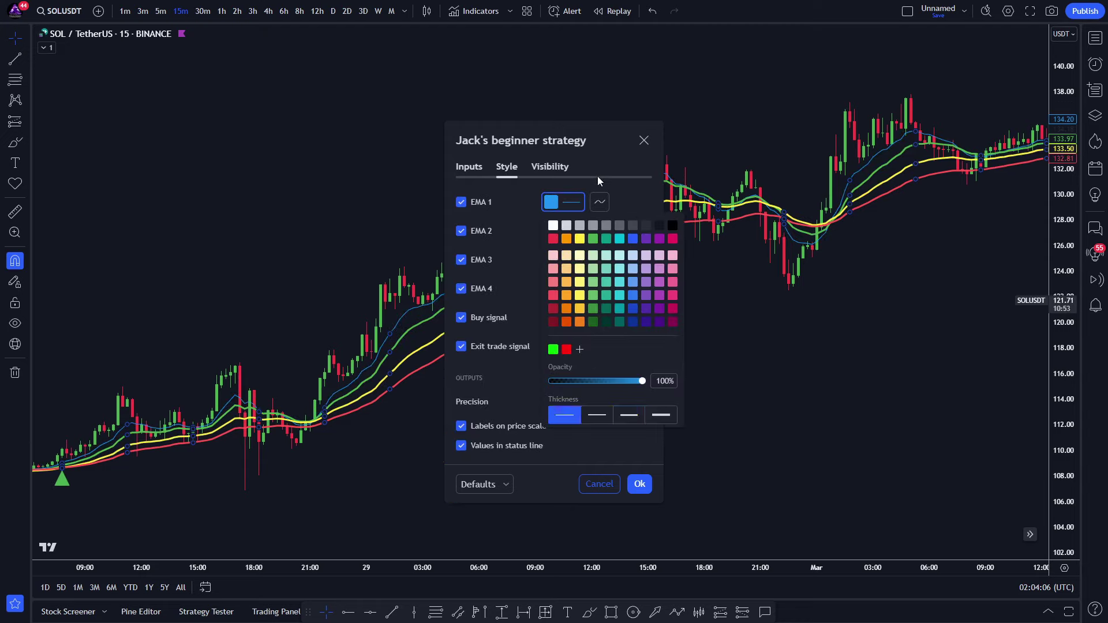
click(597, 182)
click(569, 231)
click(564, 444)
click(587, 244)
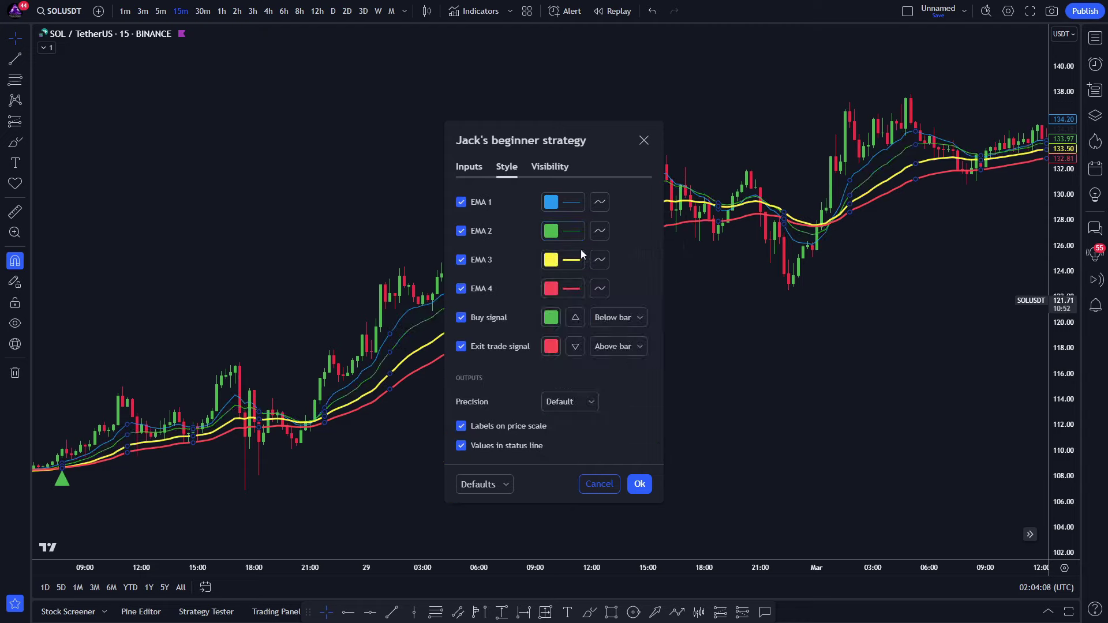
Step: Make the EMA 3 and EMA 4 lines thinner and apply the styles with Ok
click(561, 261)
click(597, 472)
click(613, 234)
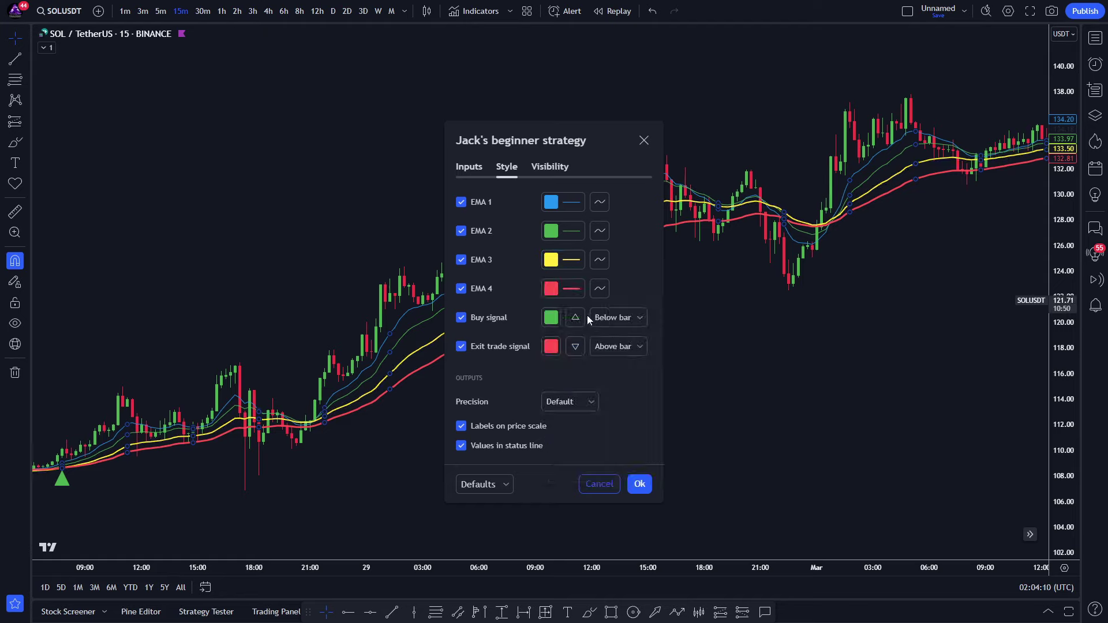
click(563, 289)
click(597, 502)
click(622, 247)
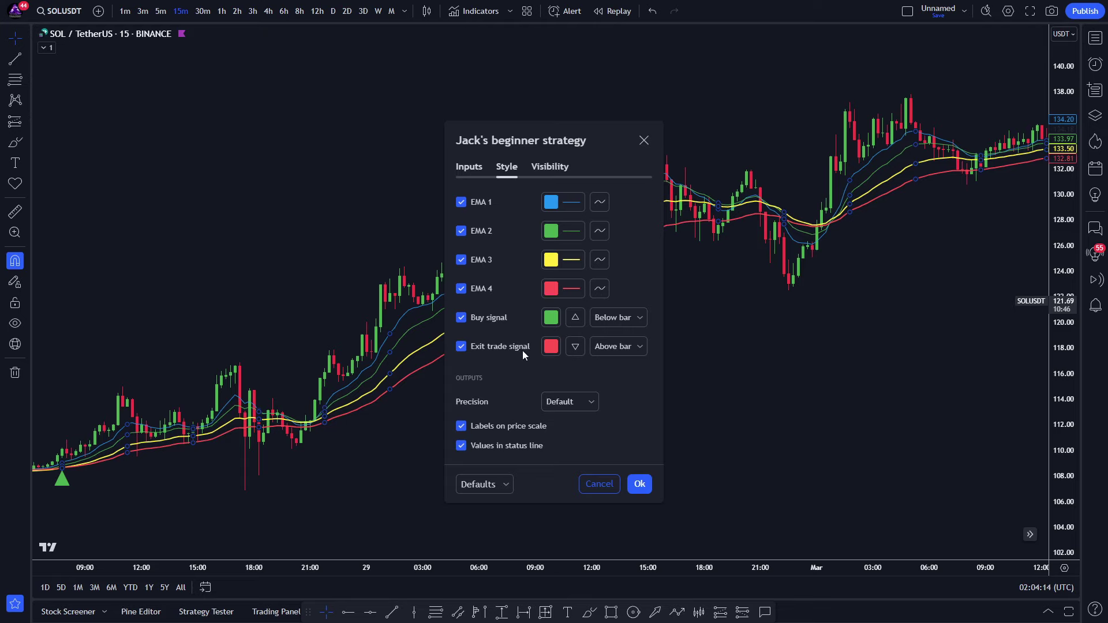
click(640, 484)
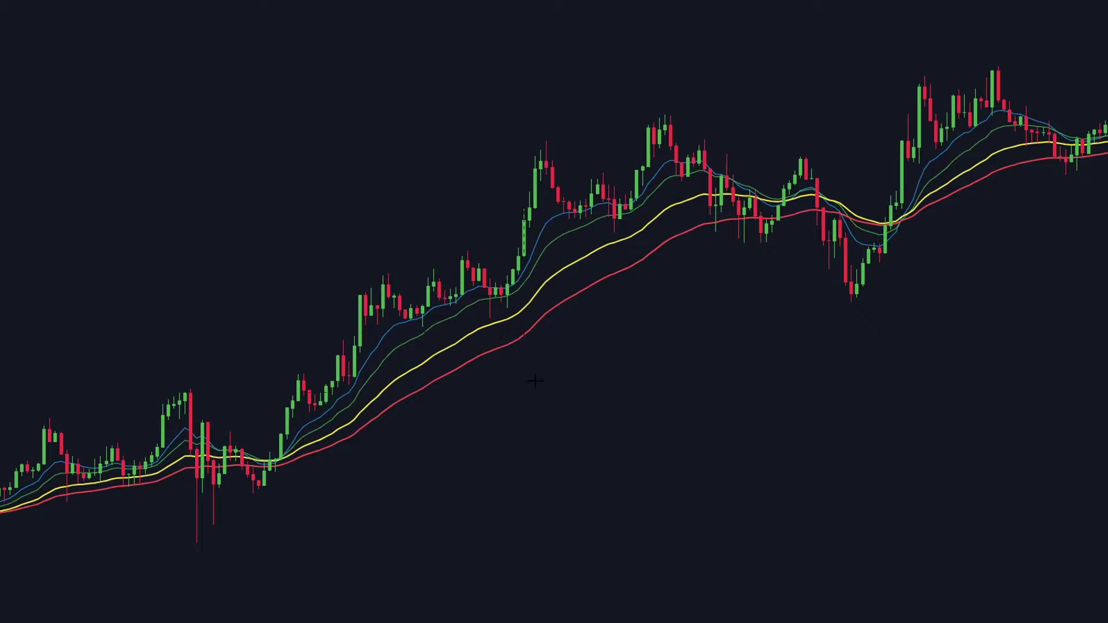
scroll(283, 296, down, 3)
drag(292, 296, 639, 220)
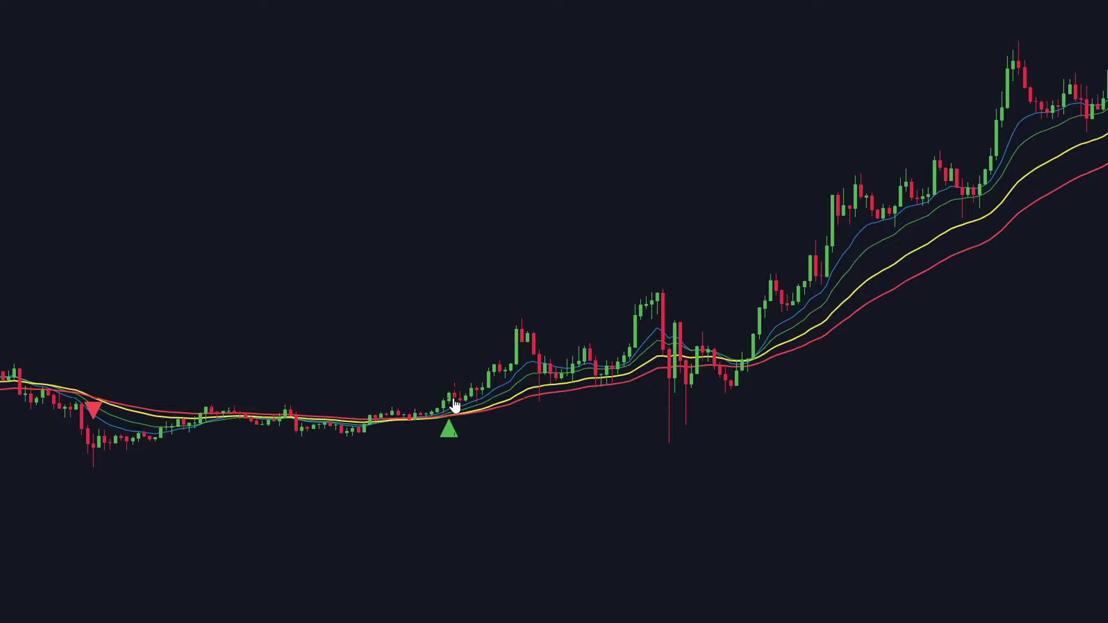
drag(269, 349, 582, 289)
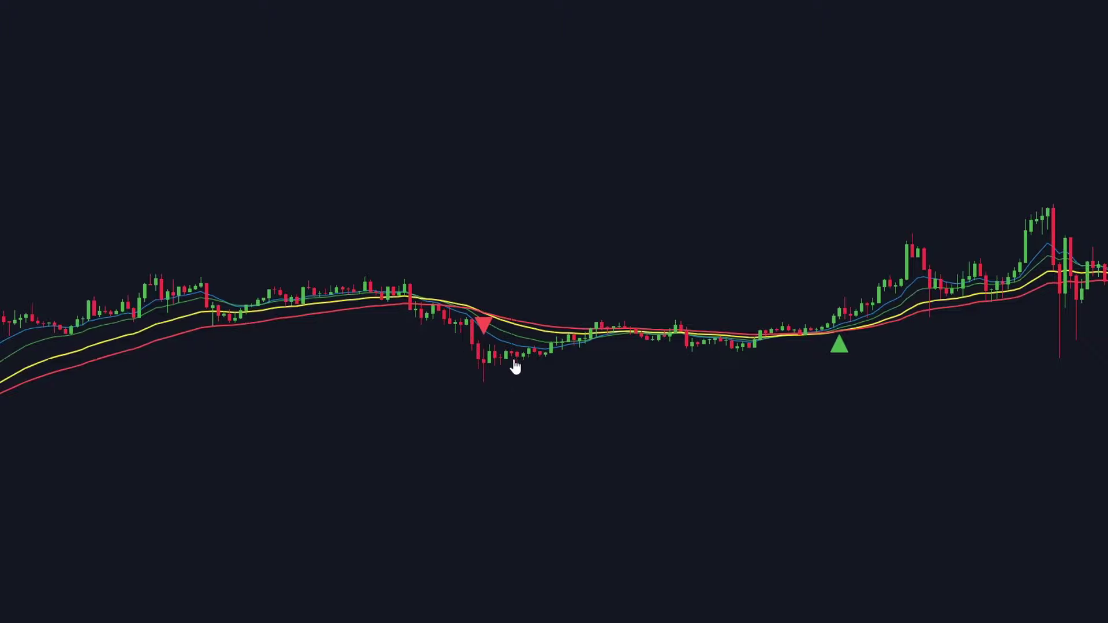
scroll(508, 420, right, 10)
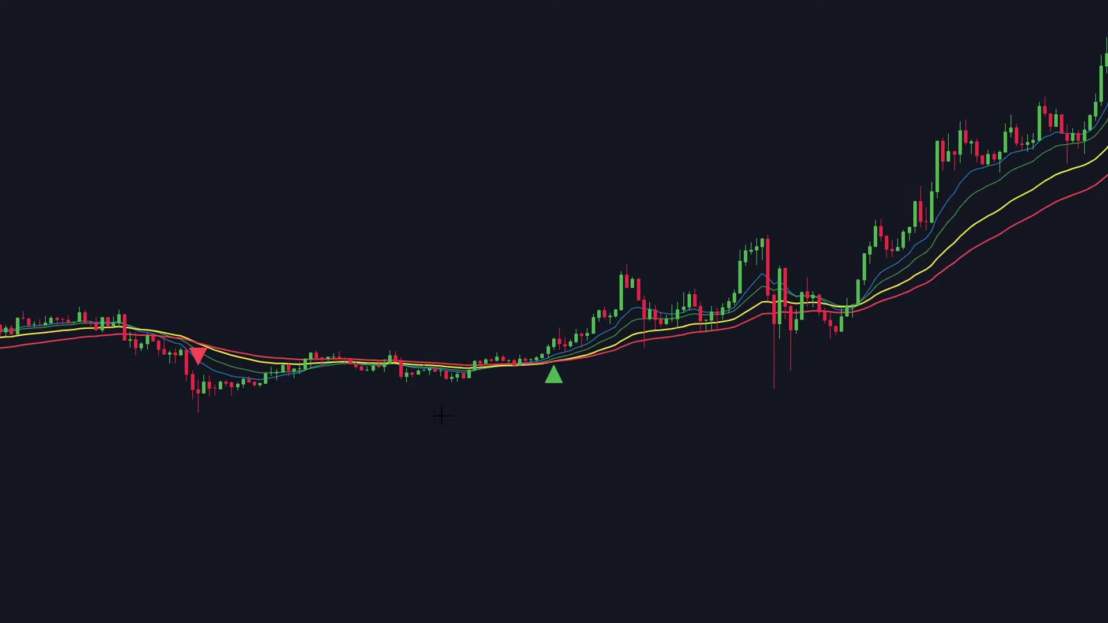
scroll(513, 489, right, 4)
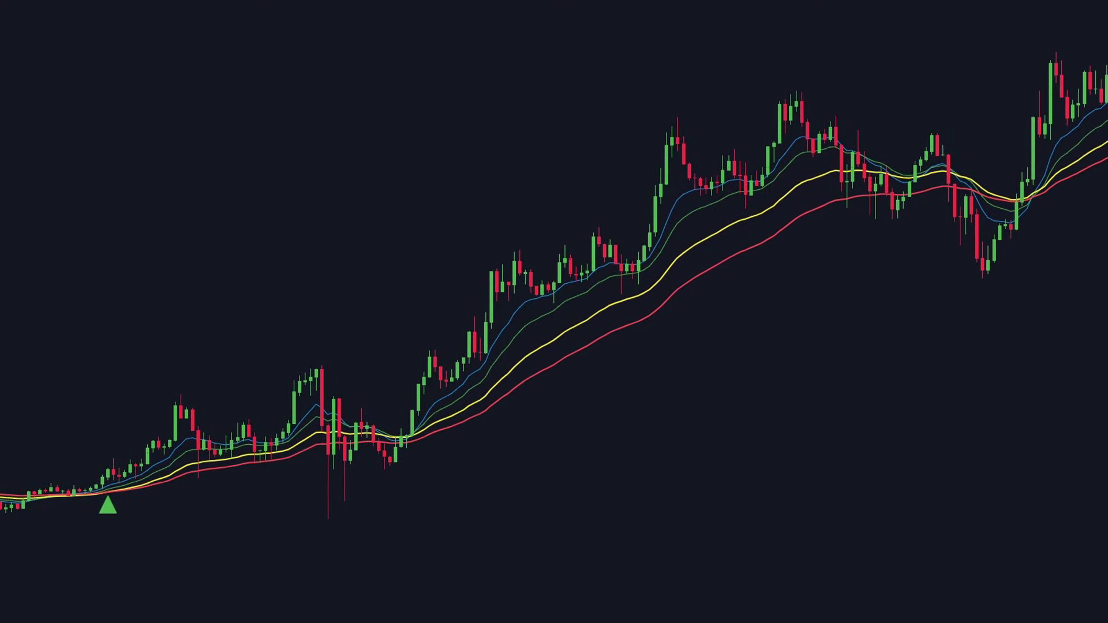
Step: Add Simple Neural Network Transformed RSI via a 'Simple N' search and enlarge its pane
key(slash)
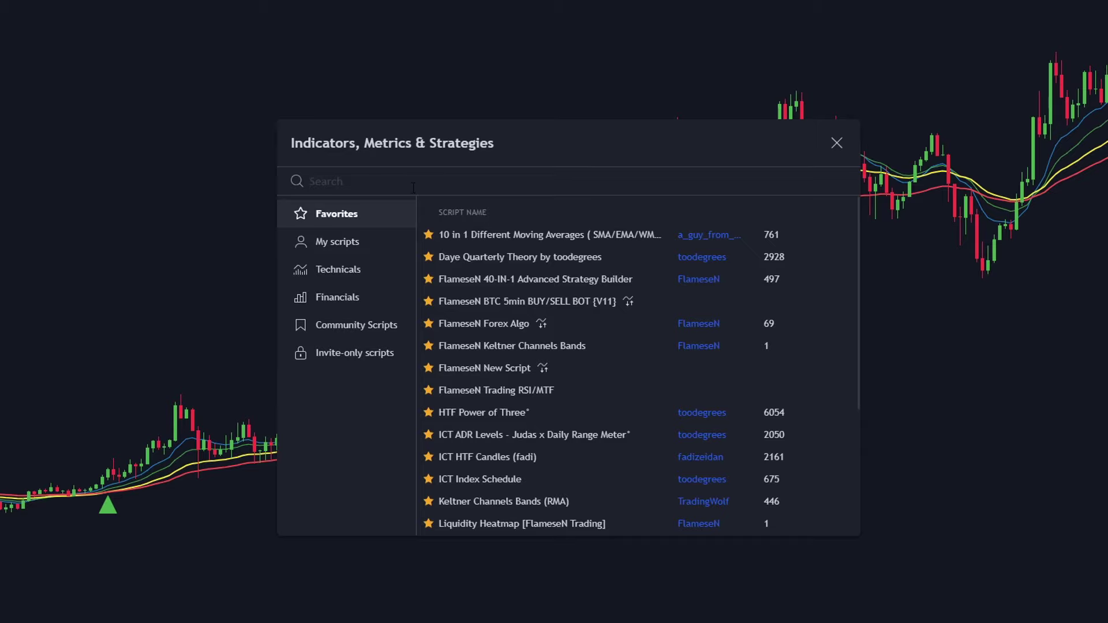
text(Sim)
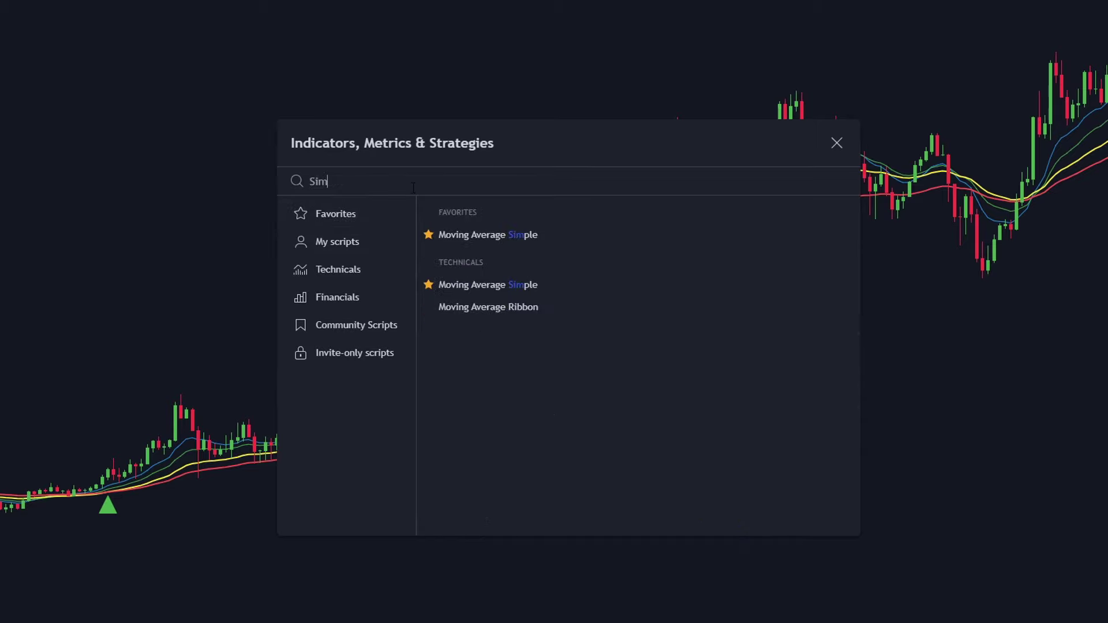
text(ple N)
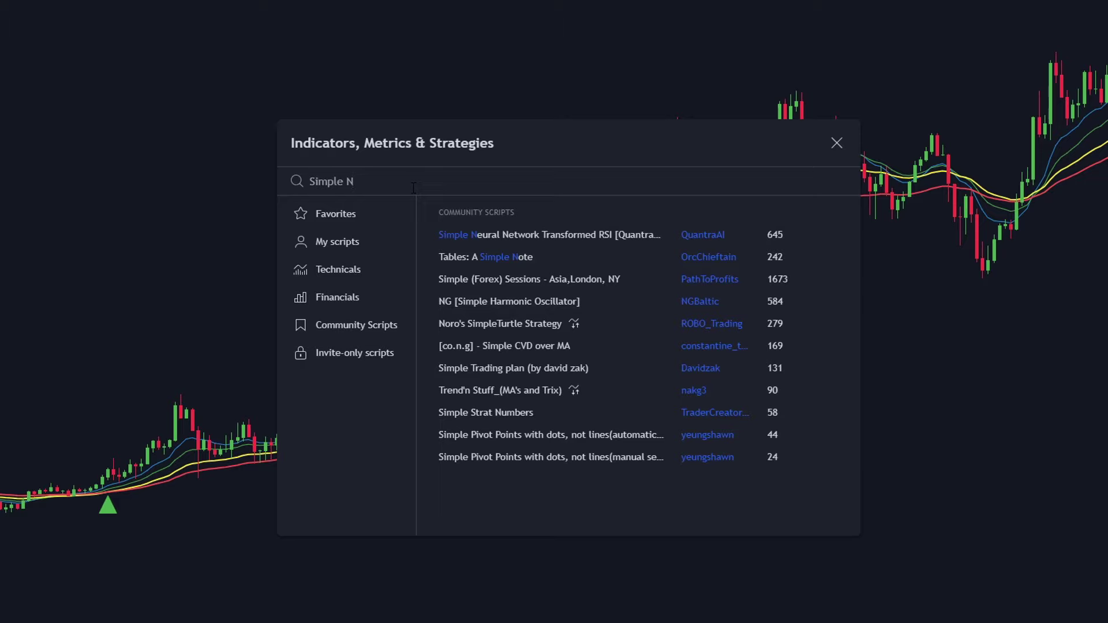
click(587, 234)
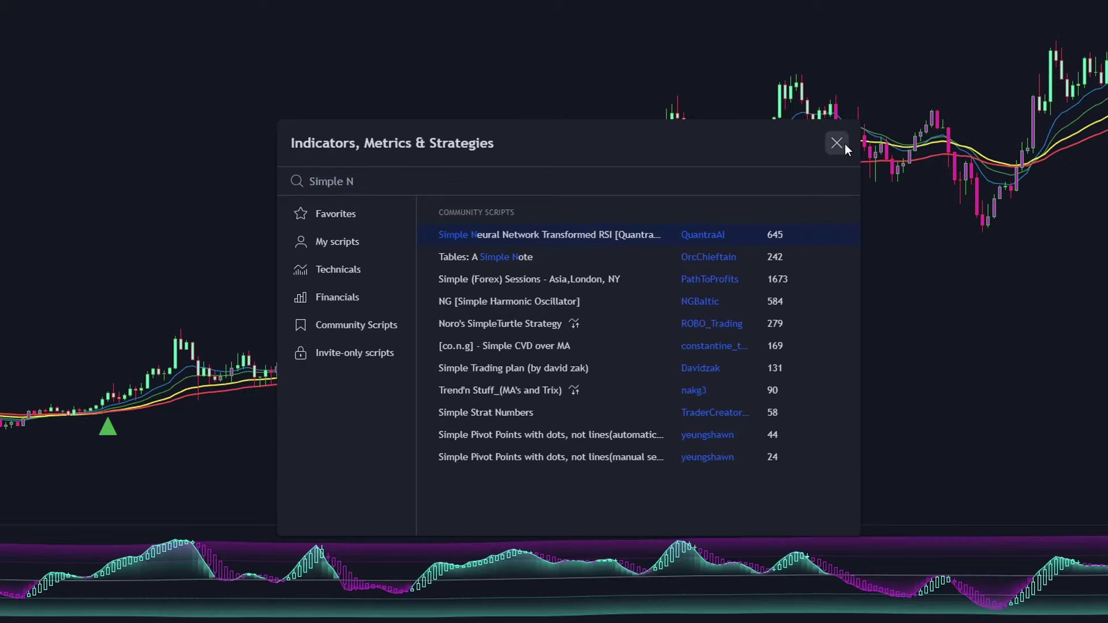
click(843, 145)
drag(534, 525, 570, 467)
Step: Pan the chart, then review NNT RSI's Inputs (RSI Length 14) and Style tabs unchanged
drag(626, 382, 558, 406)
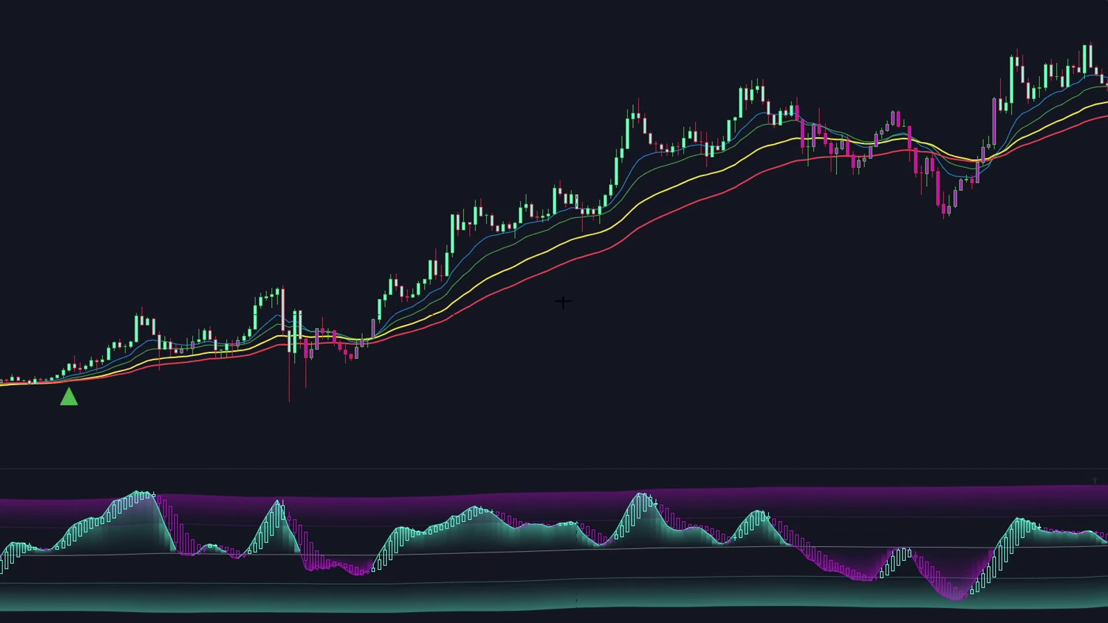
drag(558, 310, 854, 297)
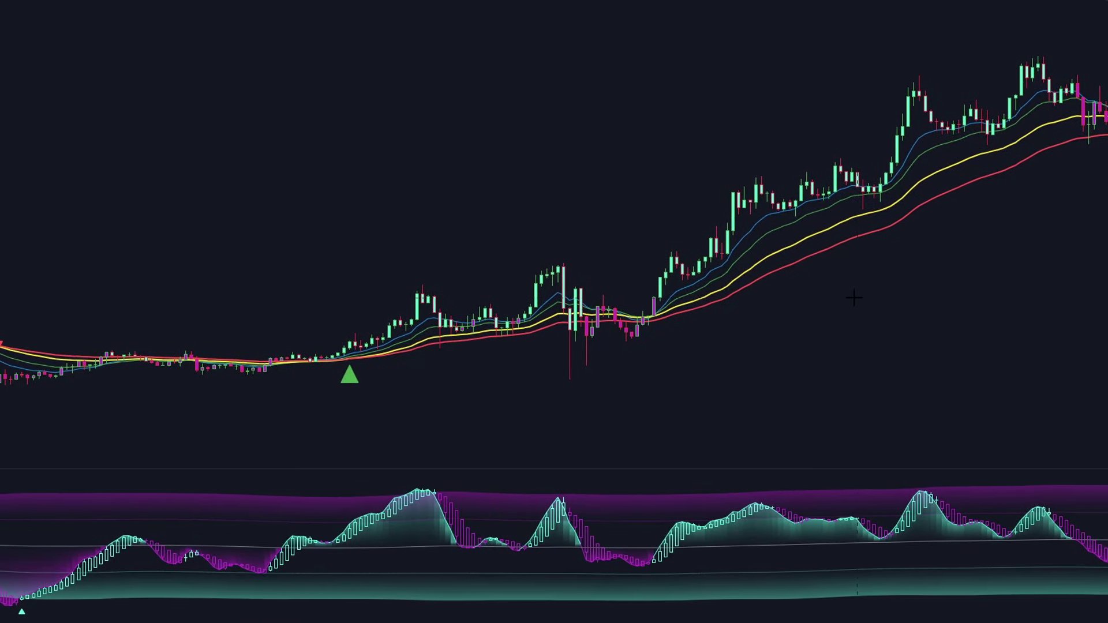
double_click(557, 522)
click(473, 98)
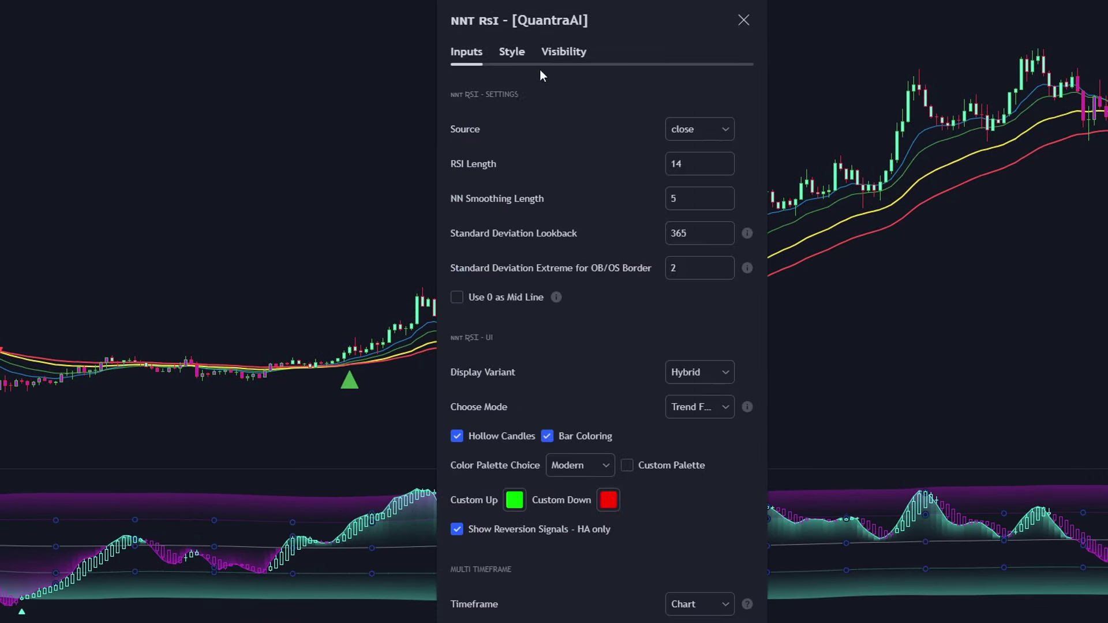
drag(689, 163, 668, 164)
click(512, 53)
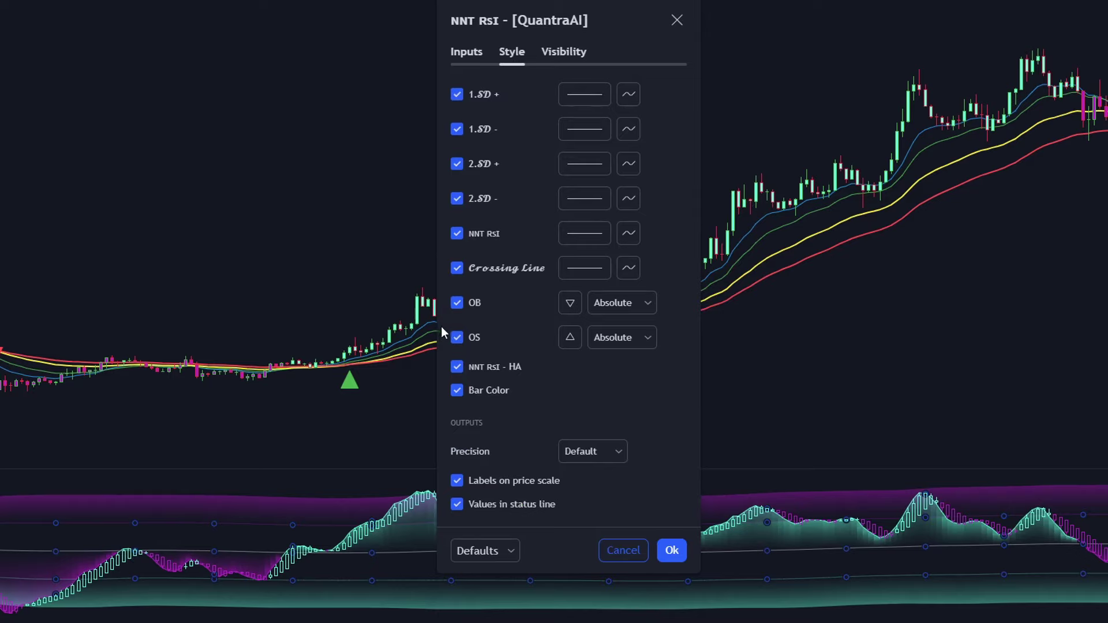
click(672, 550)
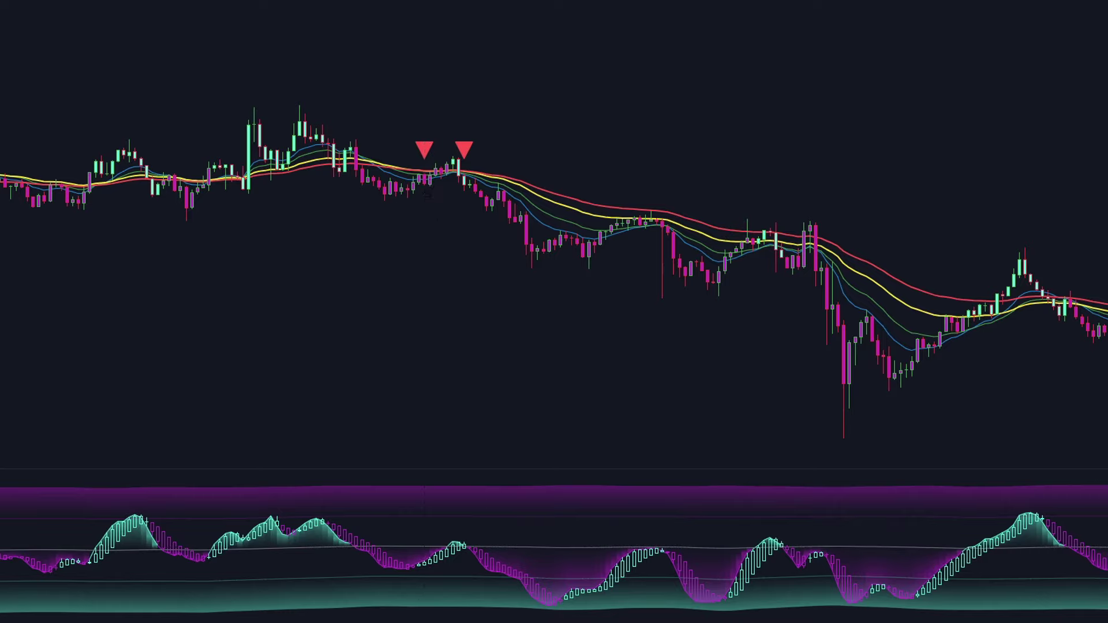
Step: Measure the price drop after the sell signals and the rise after the buy signal
drag(426, 184, 843, 440)
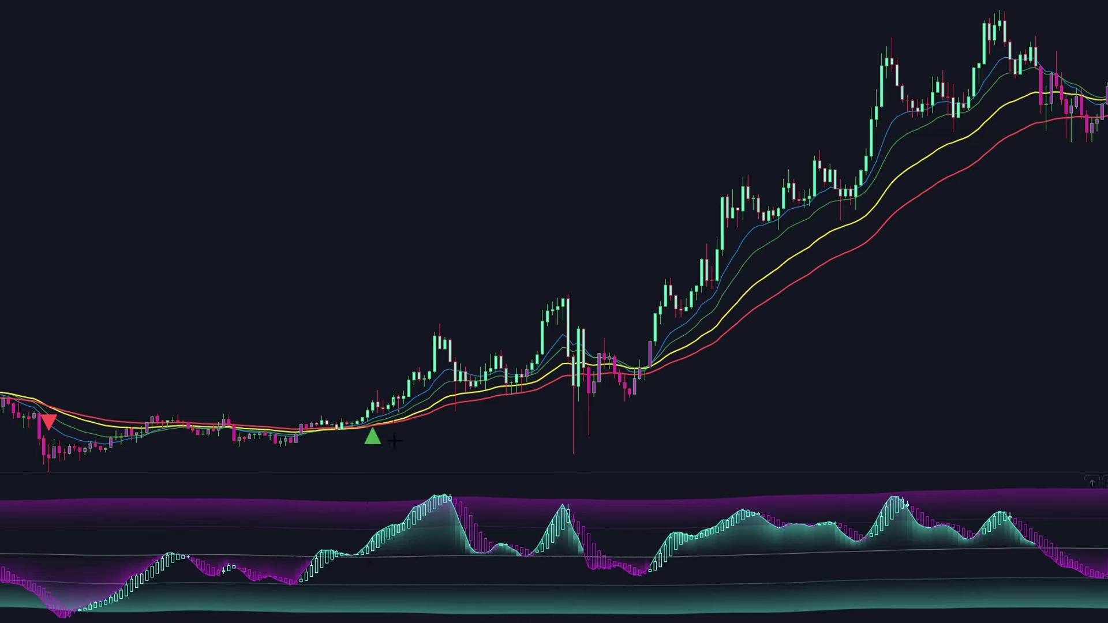
drag(372, 402, 889, 37)
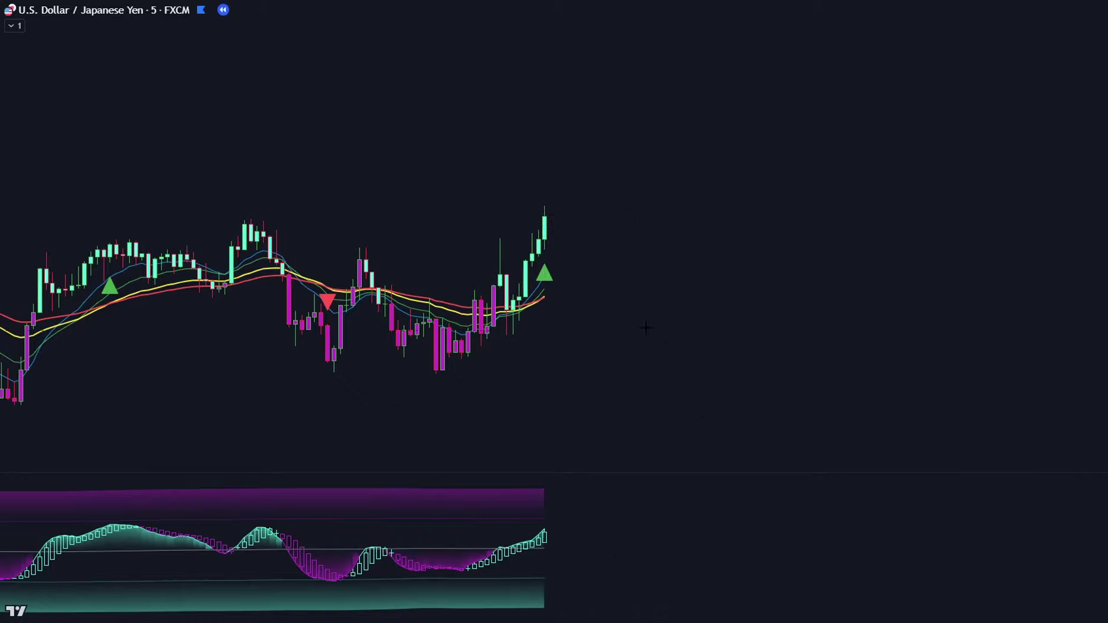
Step: Place a long position at the USD/JPY buy signal with 1.5 risk/reward, widened over later candles
click(544, 217)
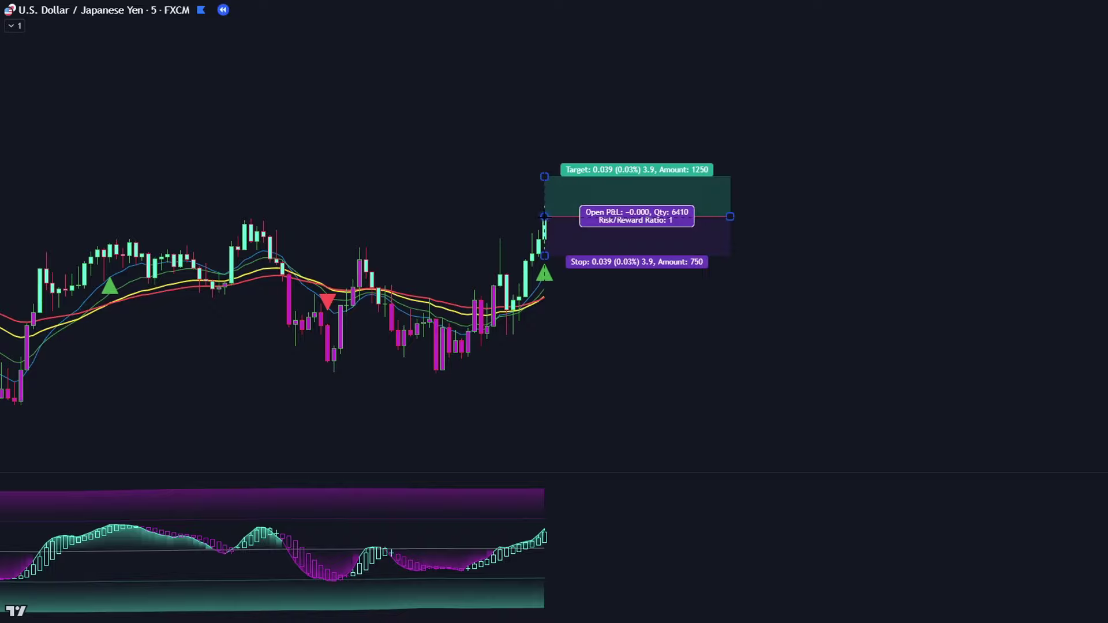
drag(544, 256, 529, 357)
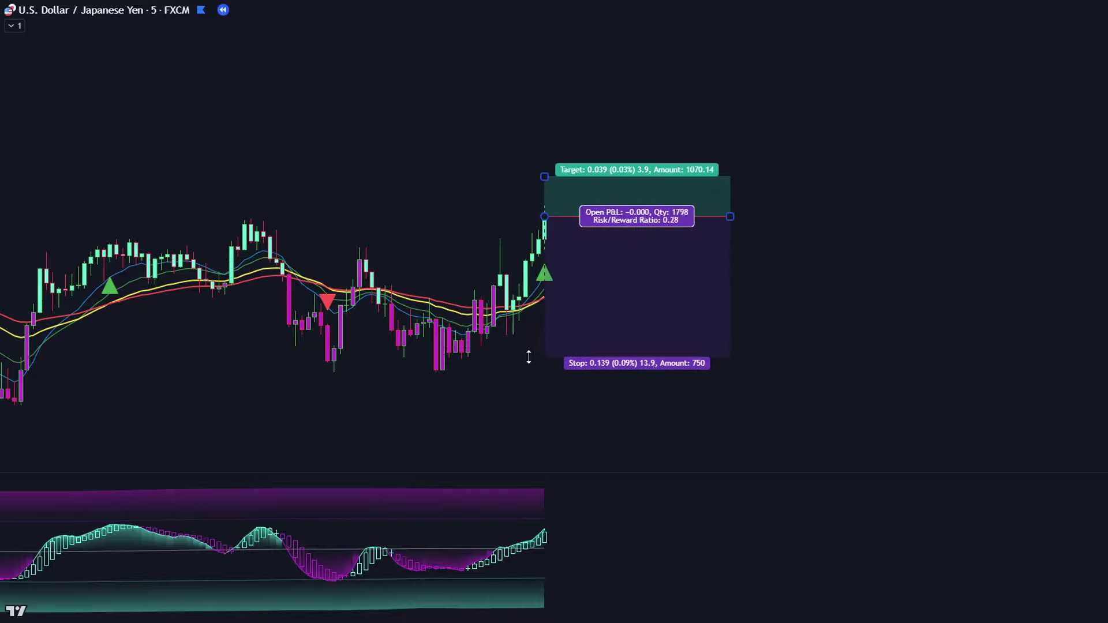
drag(495, 211, 497, 250)
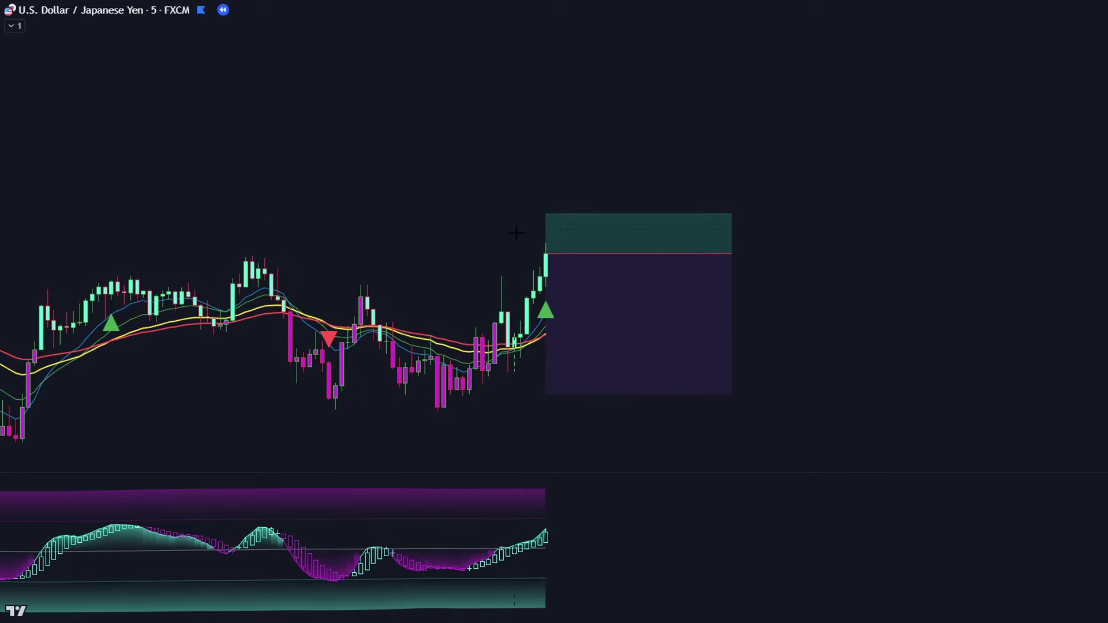
drag(547, 214, 546, 43)
click(942, 270)
drag(733, 254, 871, 254)
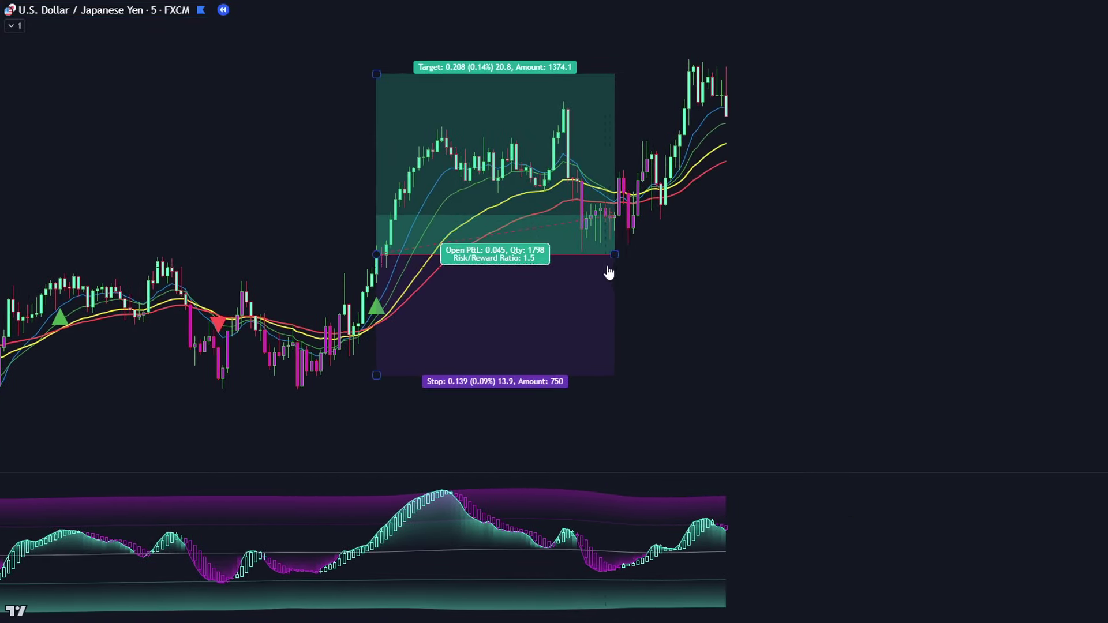
drag(609, 255, 688, 254)
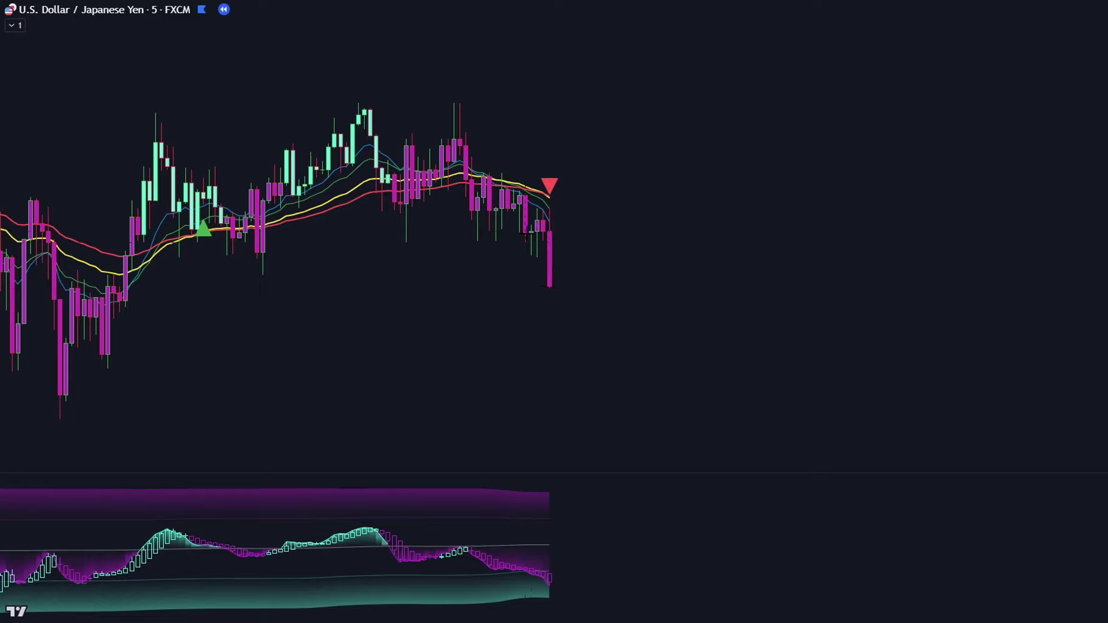
Step: Place a short position at the sell signal, stop above entry, target below at about 1.5 risk/reward
click(550, 287)
drag(549, 230, 561, 99)
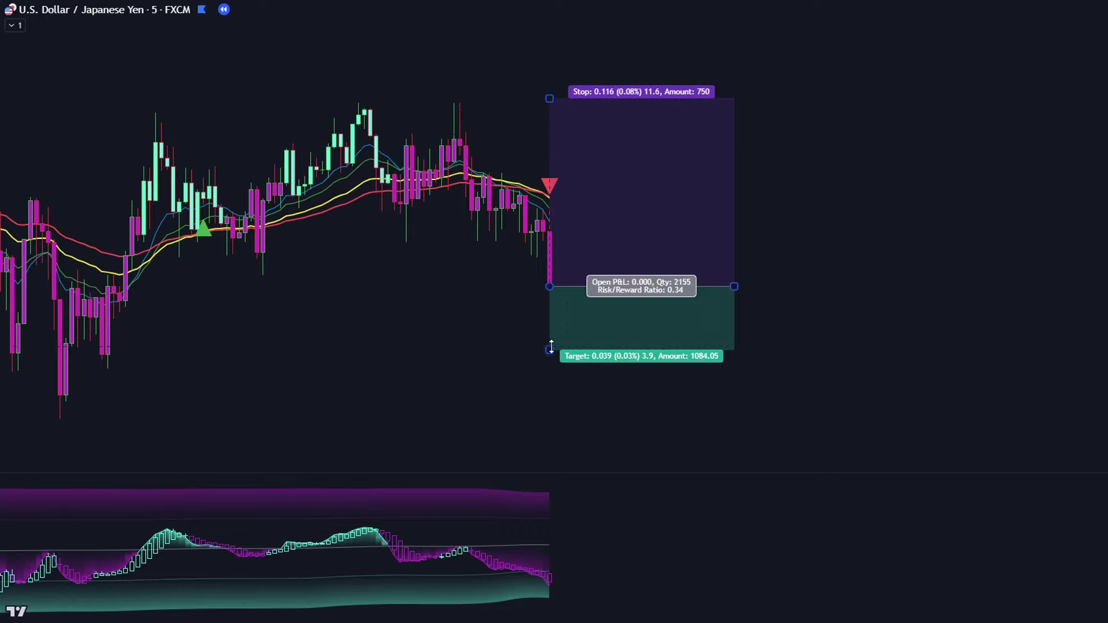
drag(551, 348, 549, 432)
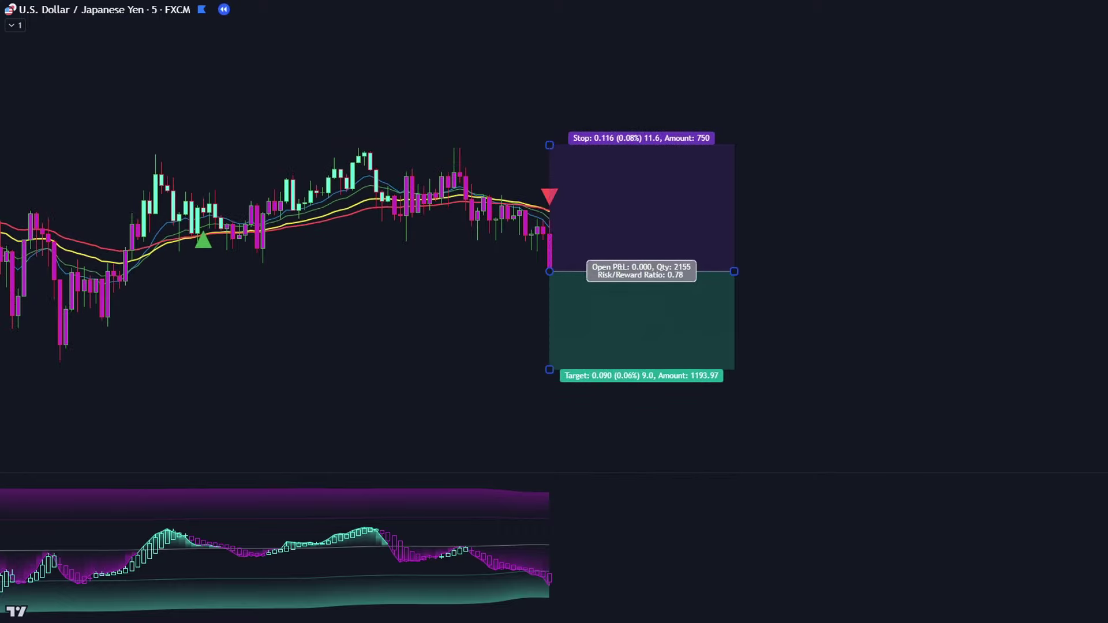
drag(548, 349, 544, 438)
click(334, 336)
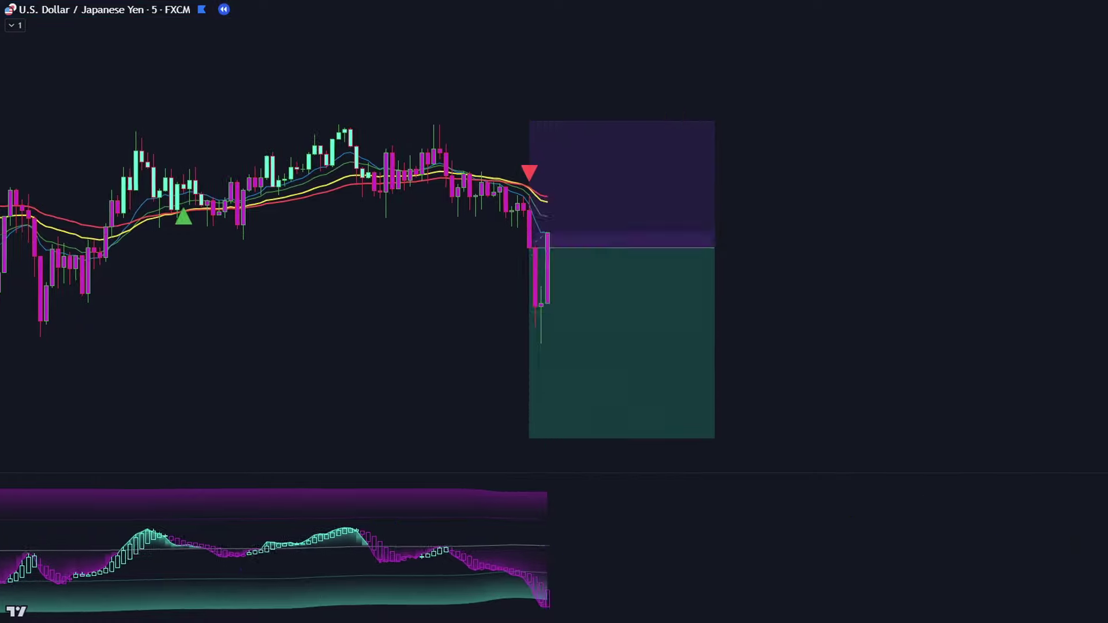
Step: Stretch the short position box further right across the upcoming candles
click(432, 247)
drag(408, 248, 727, 251)
click(705, 452)
click(671, 408)
click(780, 295)
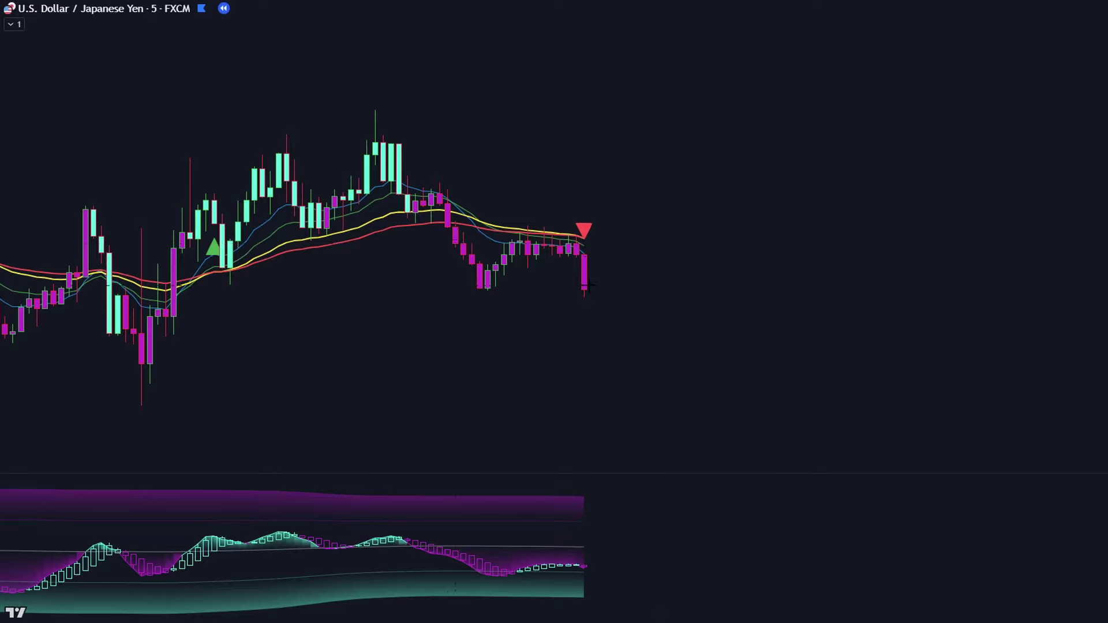
Step: Place another short position with the stop 0.200 above entry and target at 1.55 risk/reward
click(584, 290)
drag(585, 231, 570, 105)
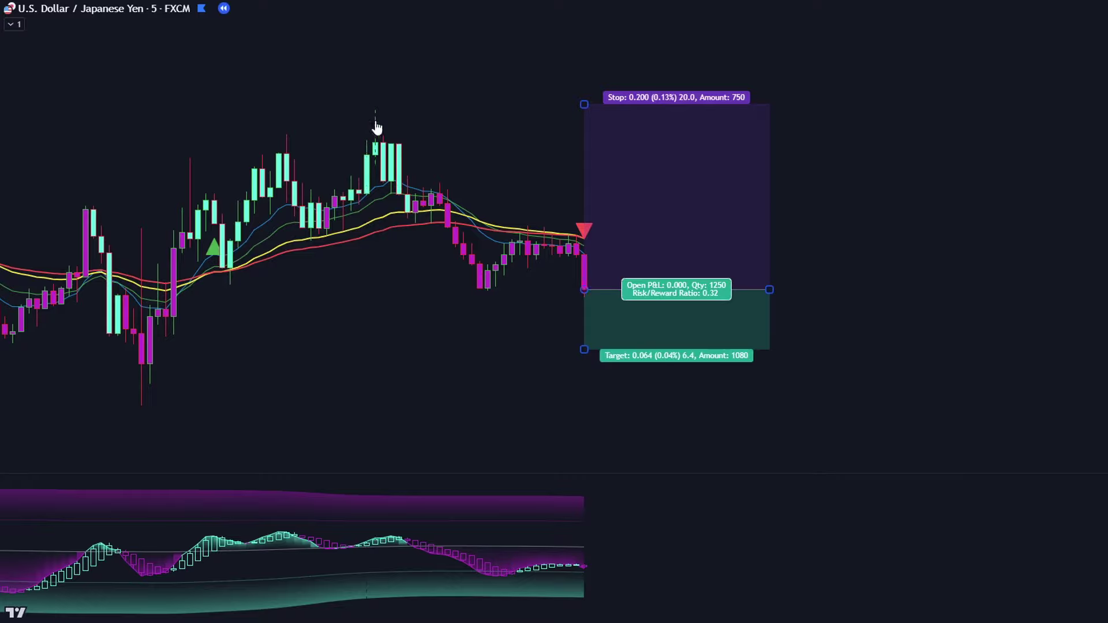
drag(584, 350, 584, 439)
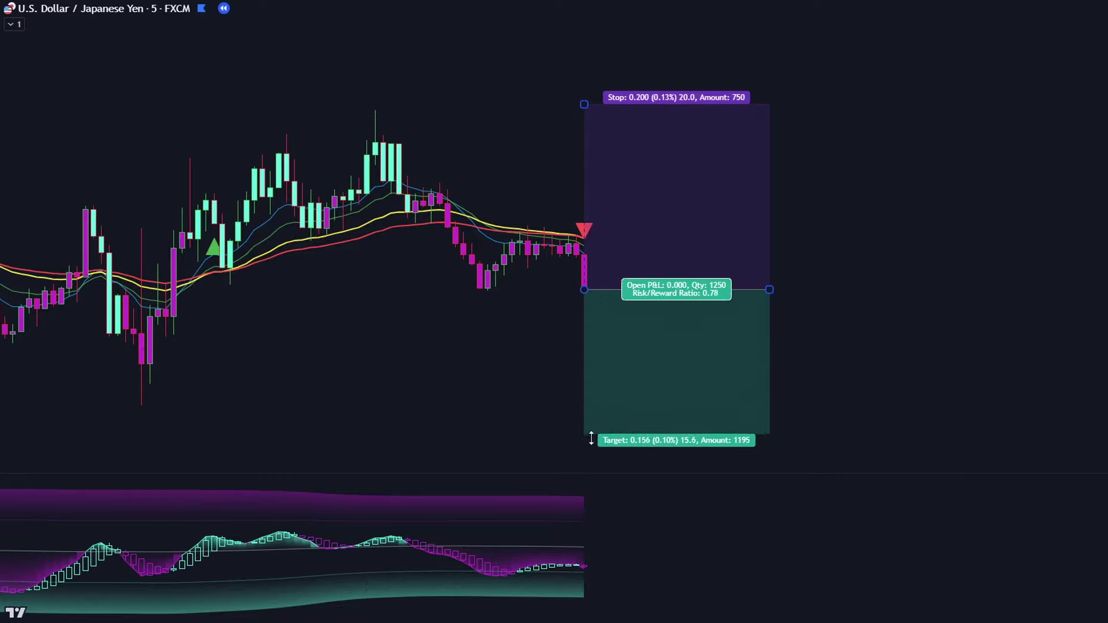
click(1019, 304)
drag(584, 339, 580, 415)
Step: Adjust the short position's length in time to span the replayed candles
drag(765, 249, 960, 233)
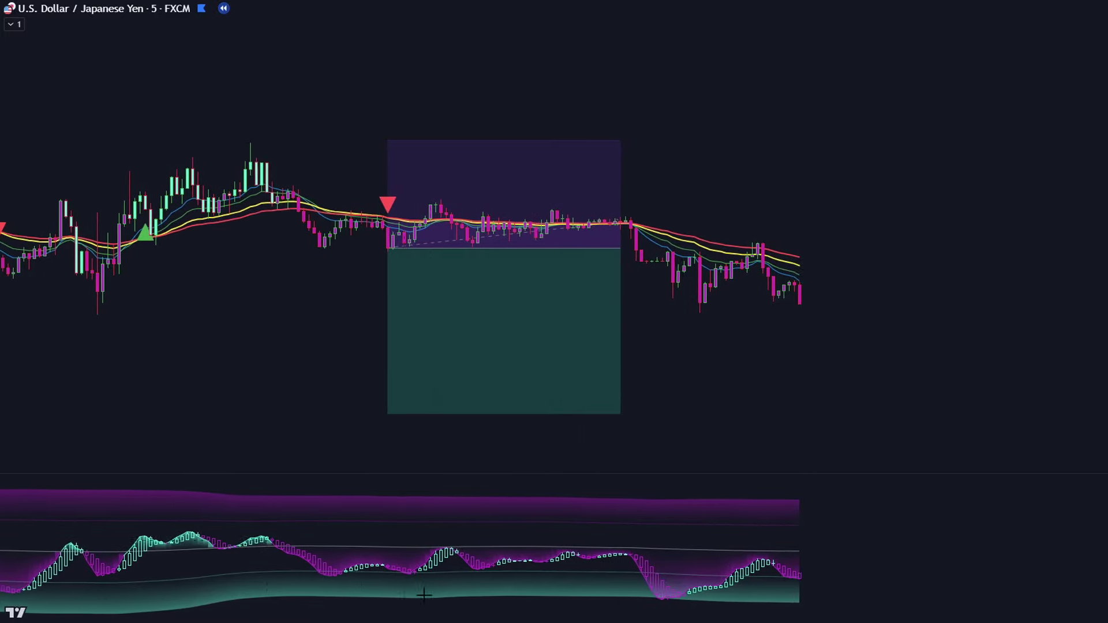
click(542, 281)
drag(578, 249, 911, 248)
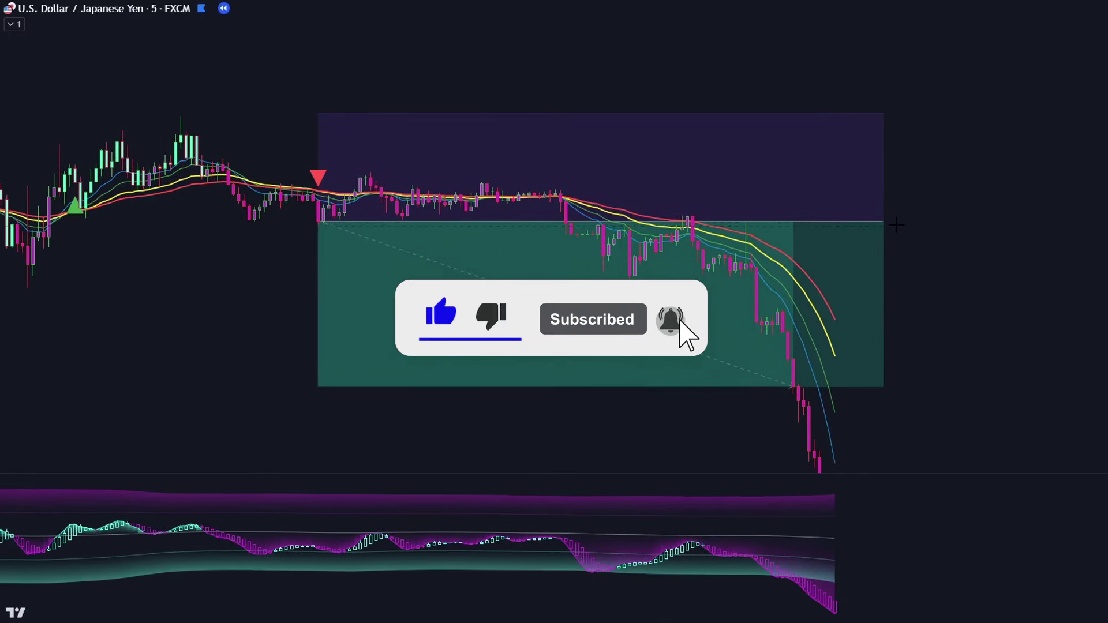
click(881, 221)
drag(881, 221, 794, 220)
click(887, 232)
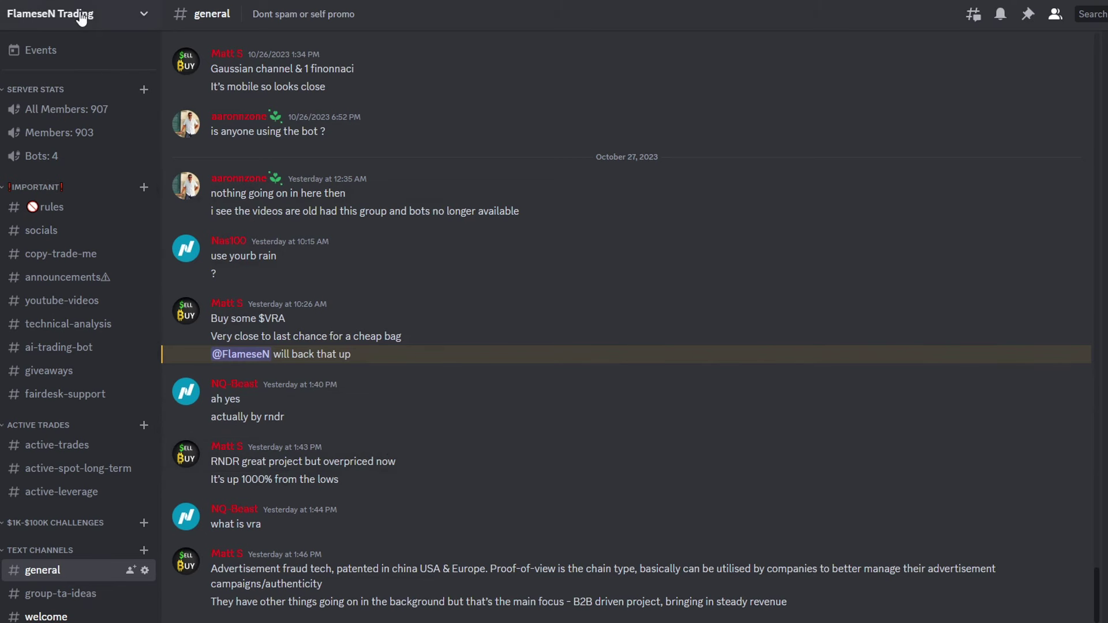
Step: Visit Discord's #fairdesk-support channel, then bring up Fairdesk's Copy Trade traders list in the browser
click(52, 396)
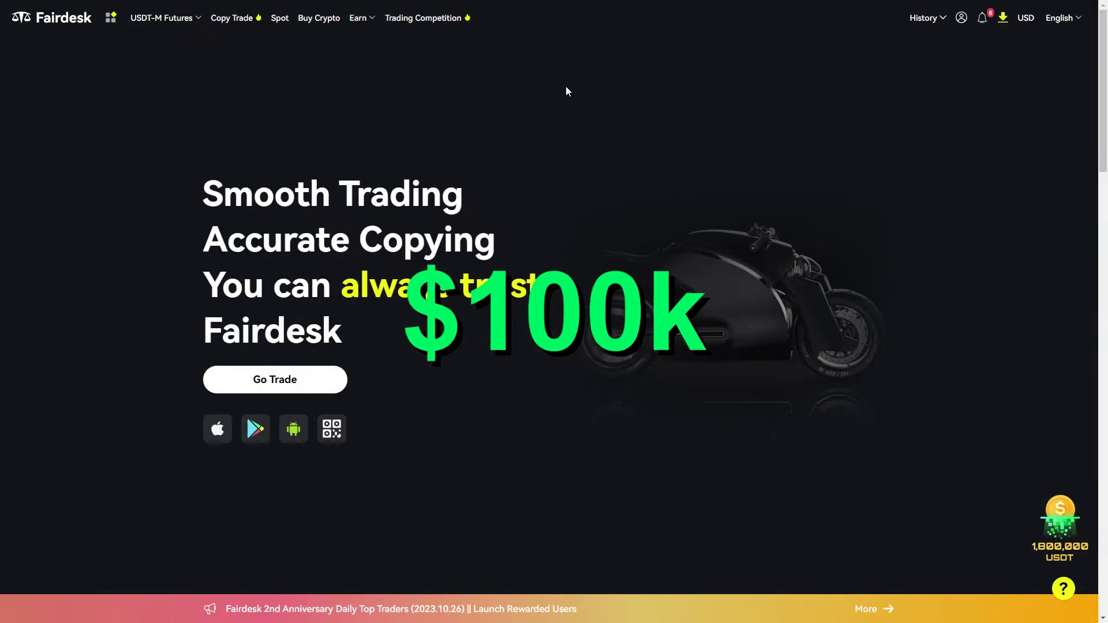
click(243, 22)
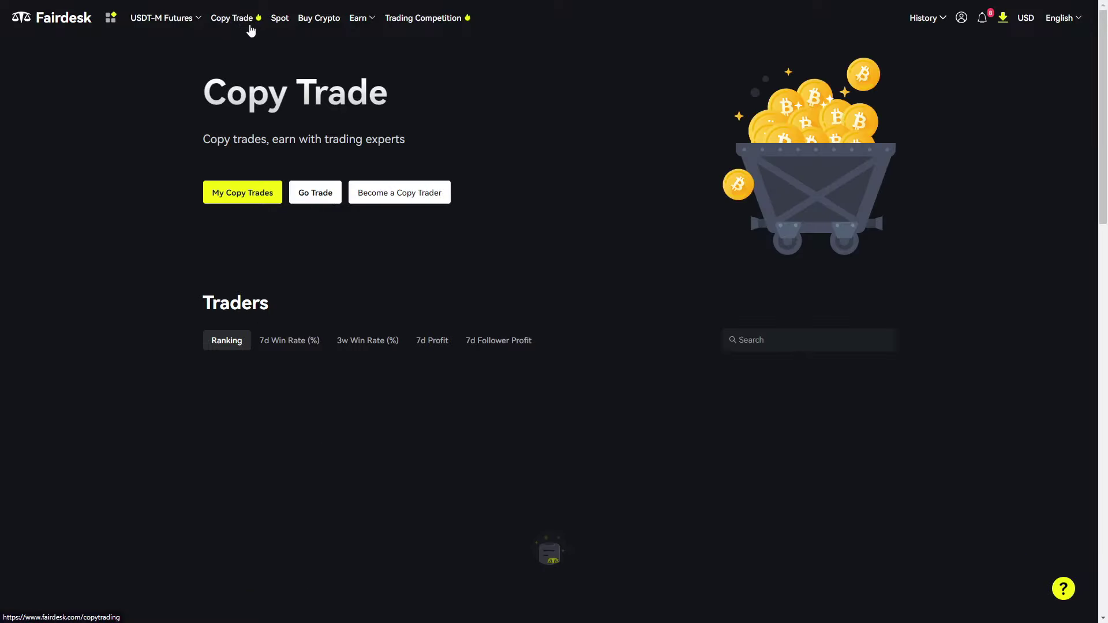